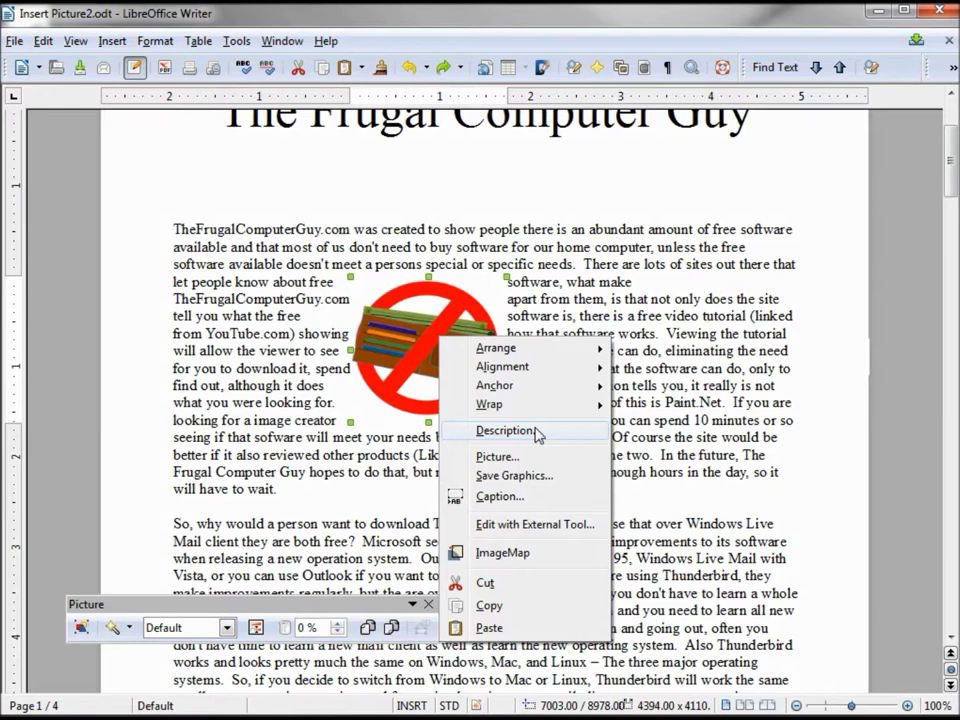
# - Examine the flip and link settings in the wallet picture's properties and the commands available for the picture
pyautogui.click(493, 461)
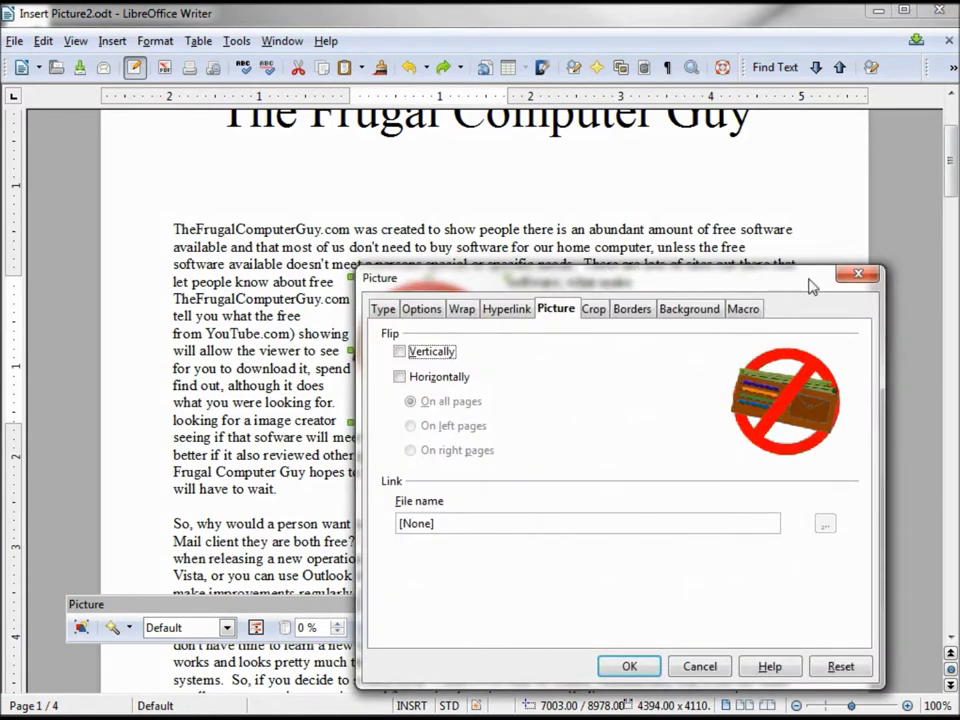
pyautogui.click(858, 275)
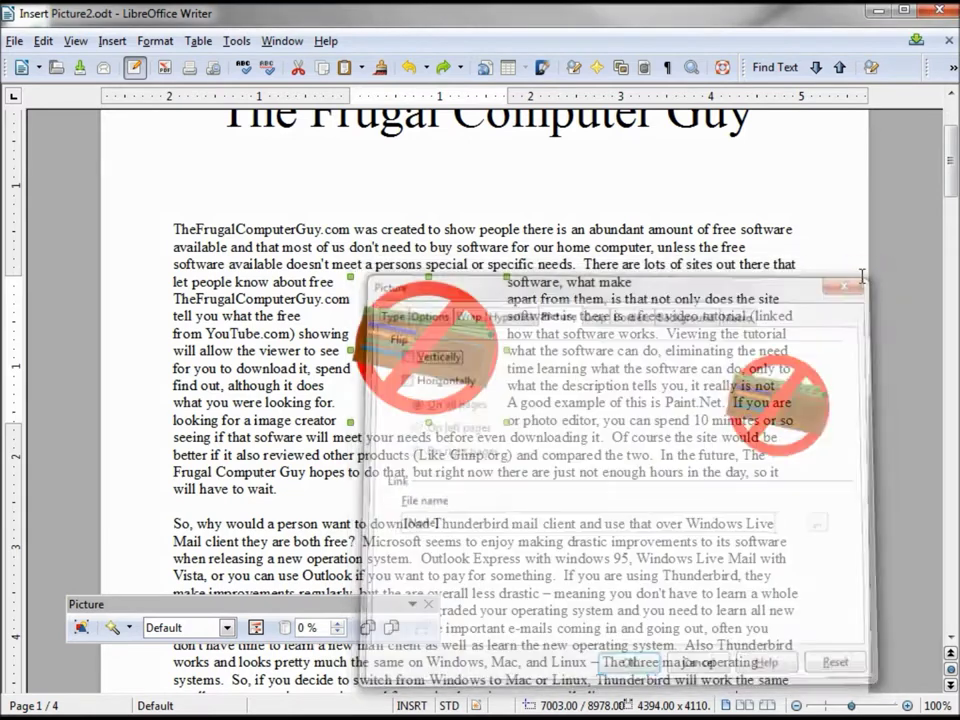
pyautogui.rightClick(441, 319)
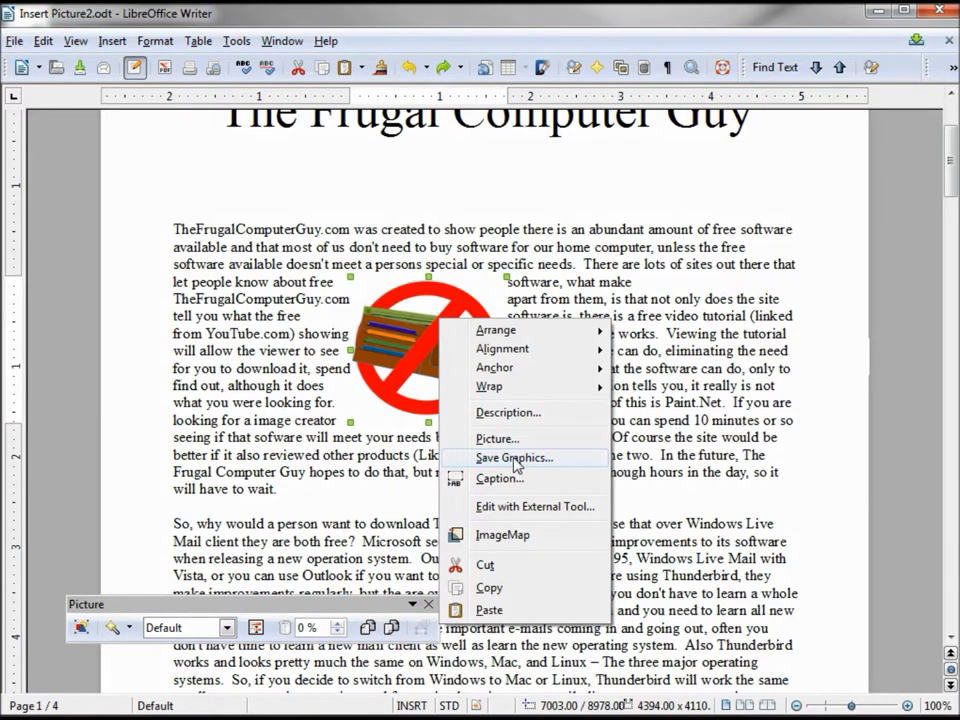
pyautogui.press('Escape')
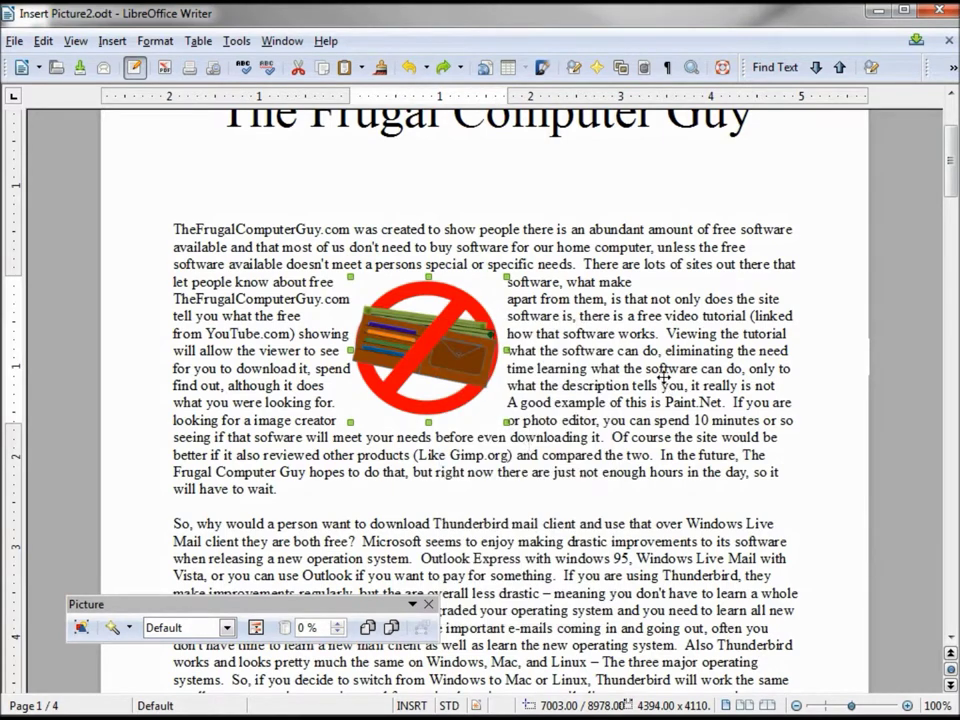
# - Start a Mosaic filter on the wallet picture and set the tile width to 11 pixels
pyautogui.click(130, 628)
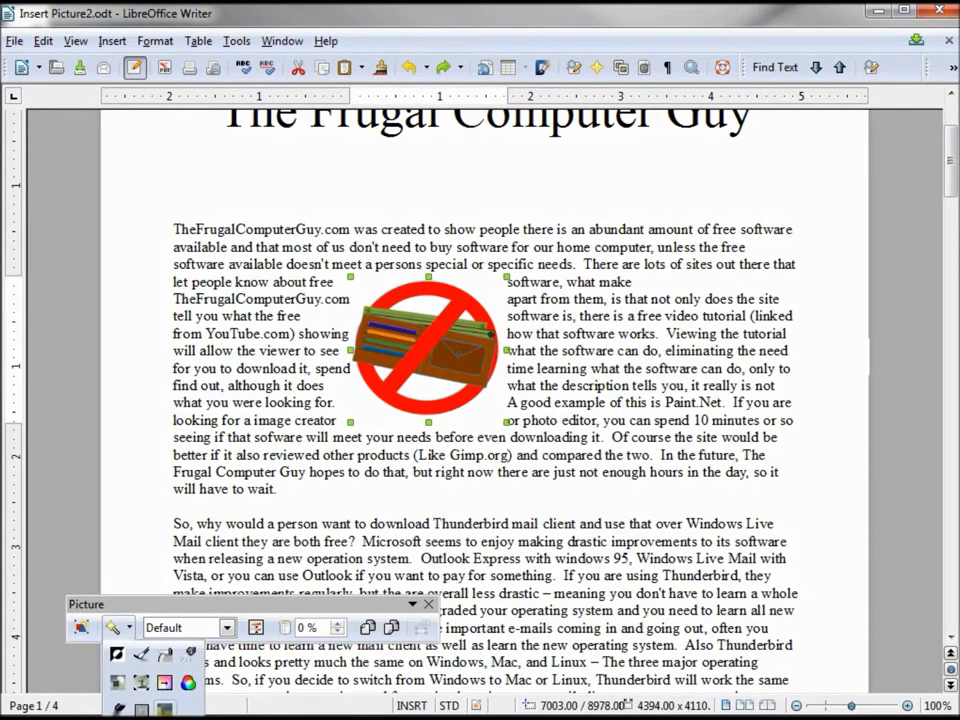
pyautogui.click(140, 690)
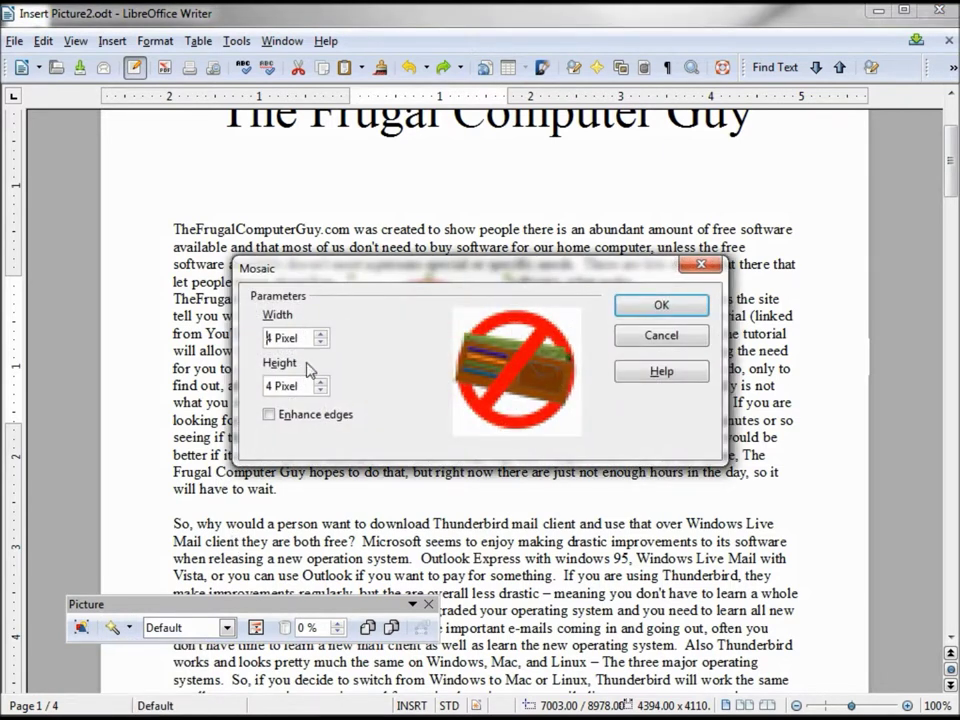
pyautogui.click(321, 334)
pyautogui.click(321, 334)
pyautogui.click(321, 334)
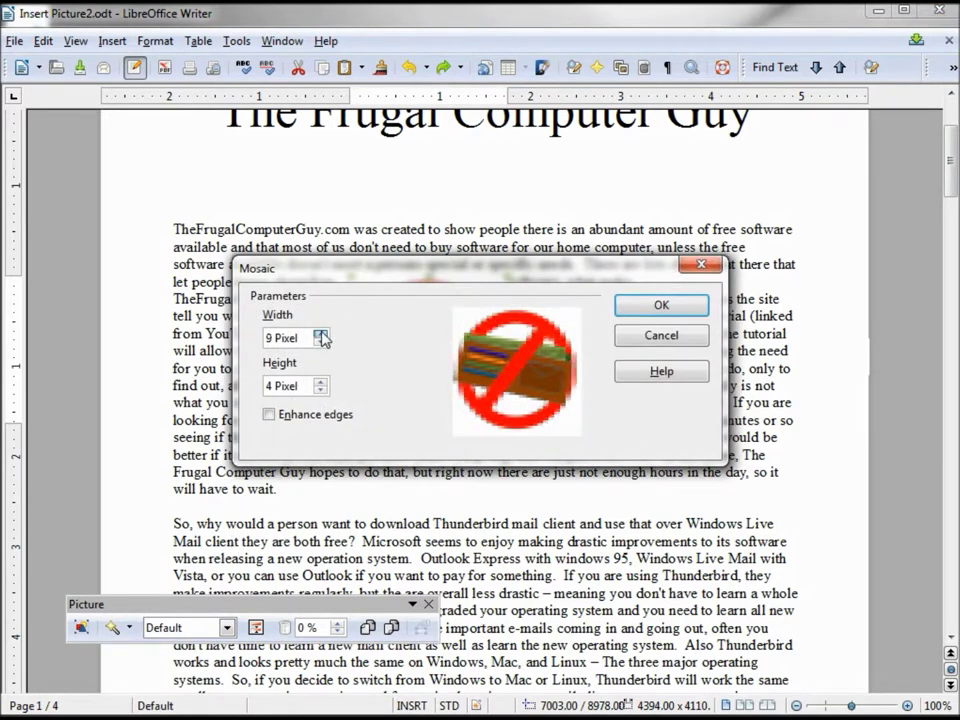
pyautogui.click(321, 334)
pyautogui.click(321, 334)
pyautogui.click(321, 334)
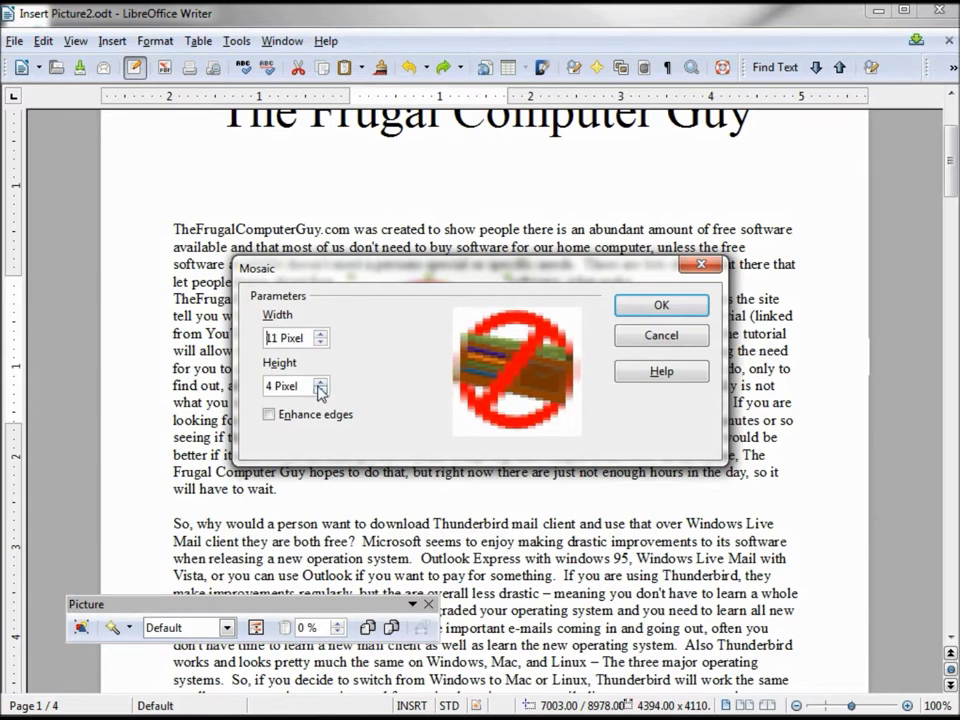
# - Set the mosaic tile height to 11 pixels and apply the filter to the picture
pyautogui.click(320, 382)
pyautogui.click(320, 382)
pyautogui.click(320, 382)
pyautogui.click(320, 382)
pyautogui.click(320, 382)
pyautogui.click(320, 382)
pyautogui.click(320, 382)
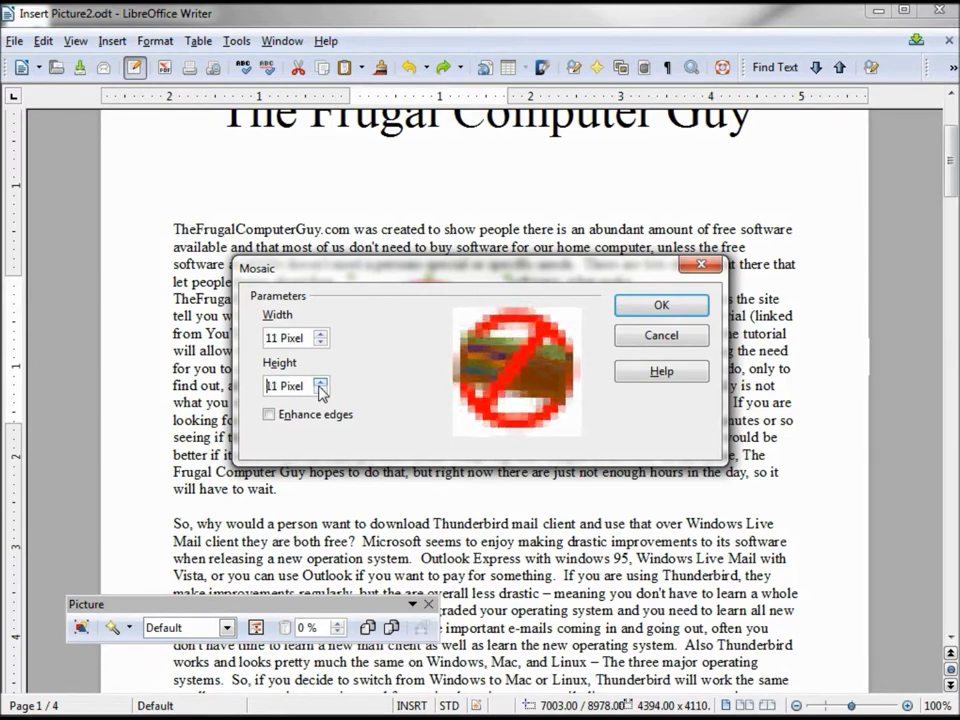
pyautogui.click(679, 312)
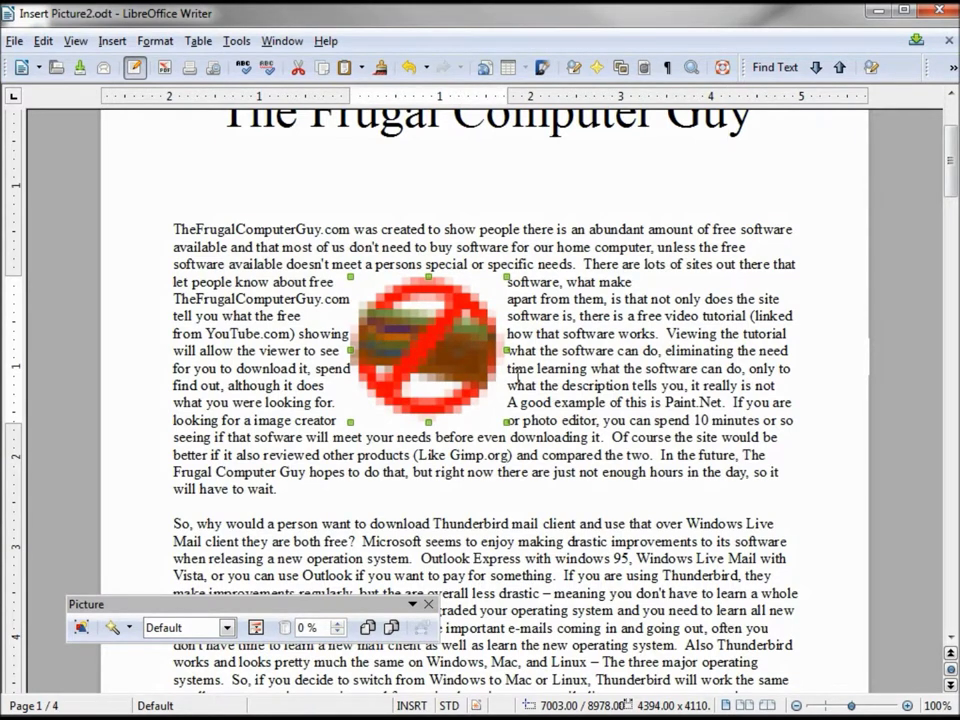
# - Export the mosaic picture to the Desktop as a PNG file named TFCG-Mosaic
pyautogui.rightClick(400, 298)
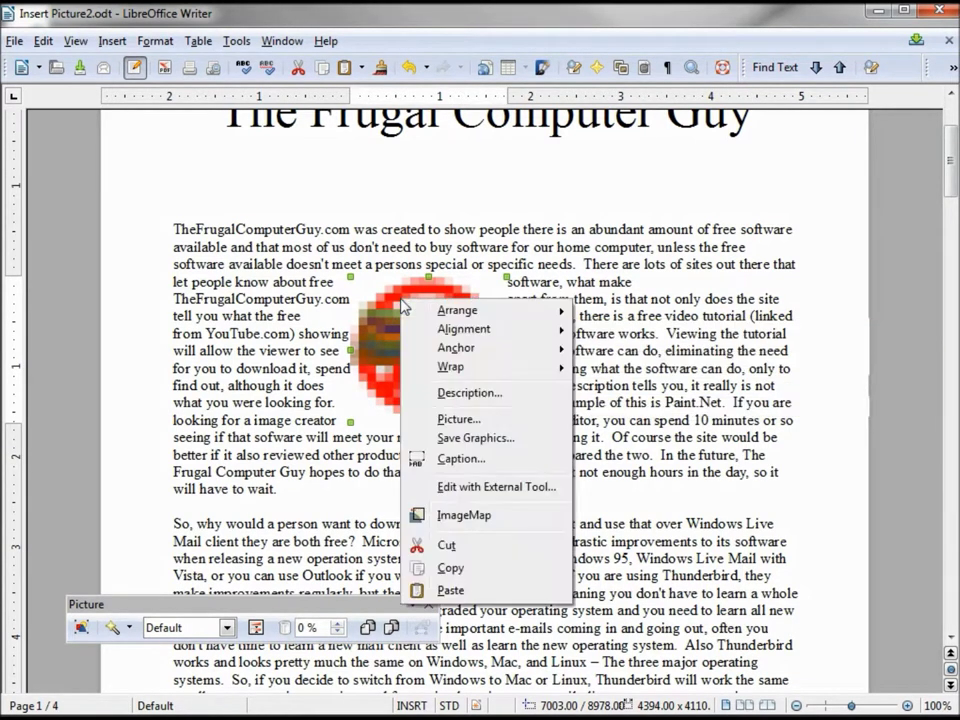
pyautogui.click(476, 438)
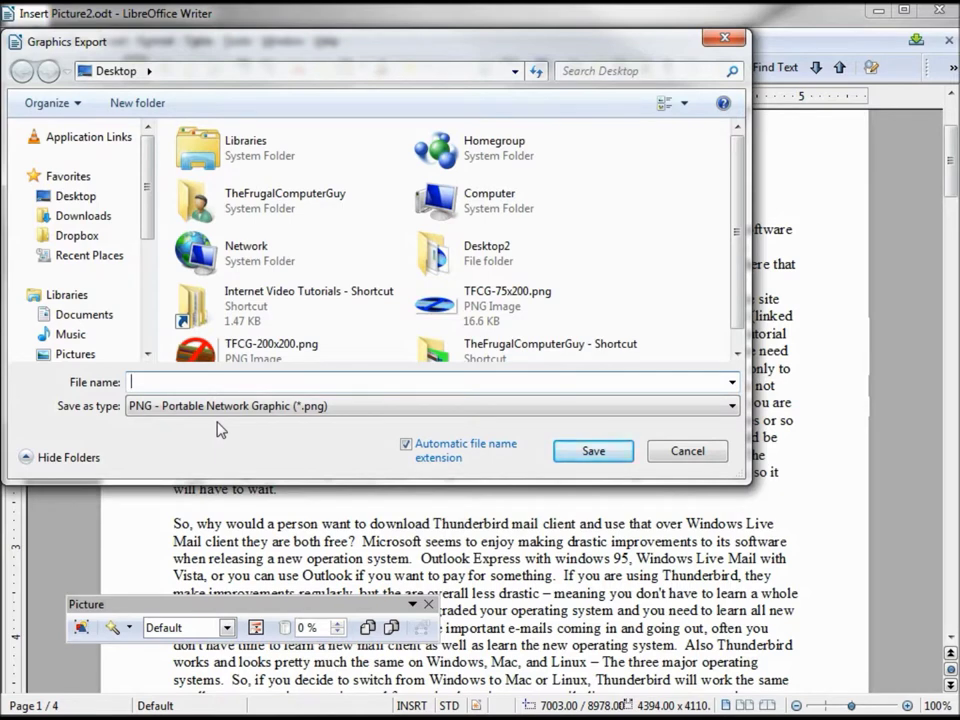
pyautogui.write('TF')
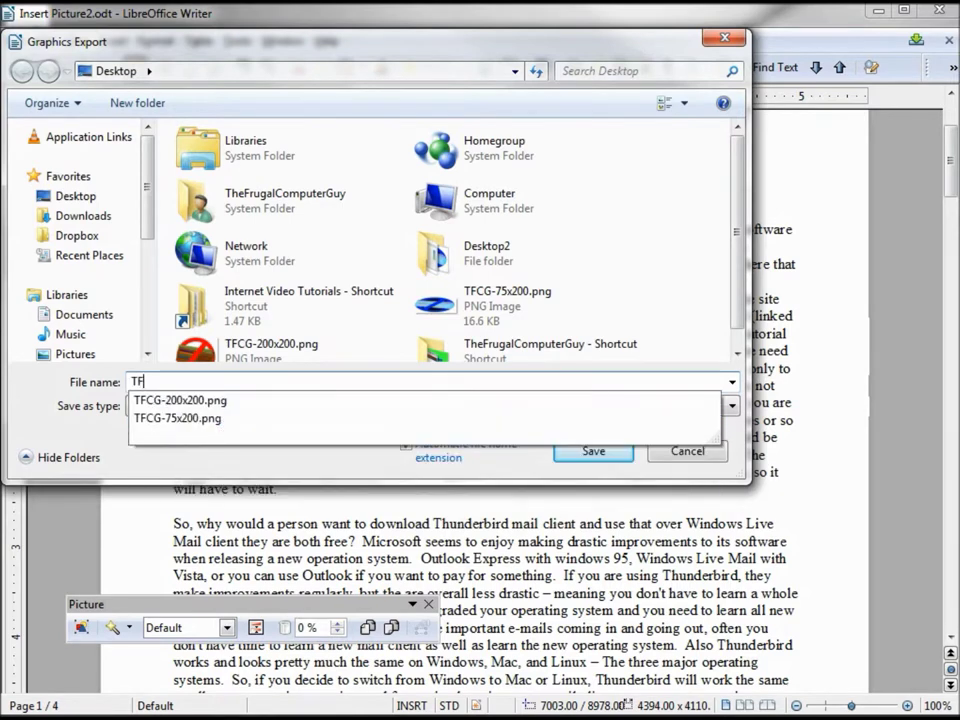
pyautogui.write('CG-Mosaic')
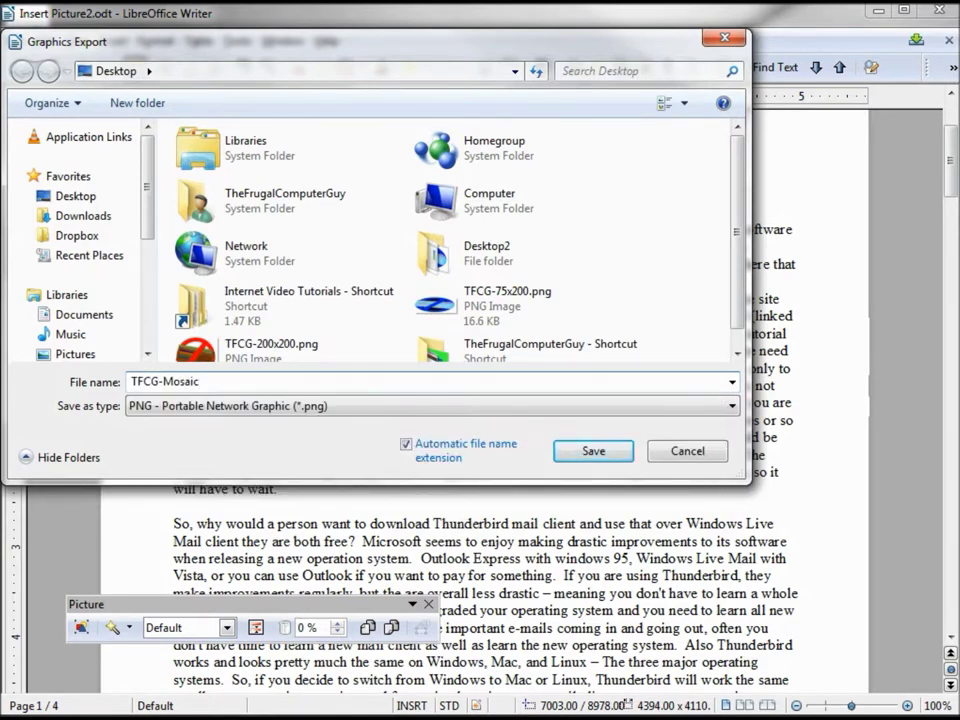
pyautogui.click(570, 451)
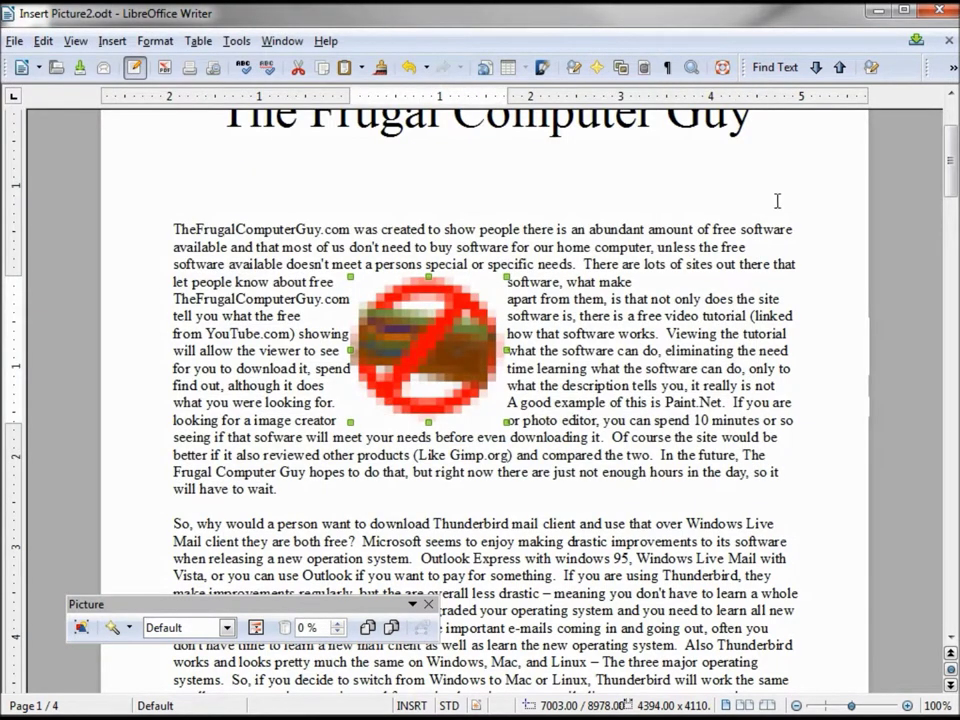
# - Minimize the document window to check the desktop, and undo the mosaic filter on the wallet picture
pyautogui.click(872, 10)
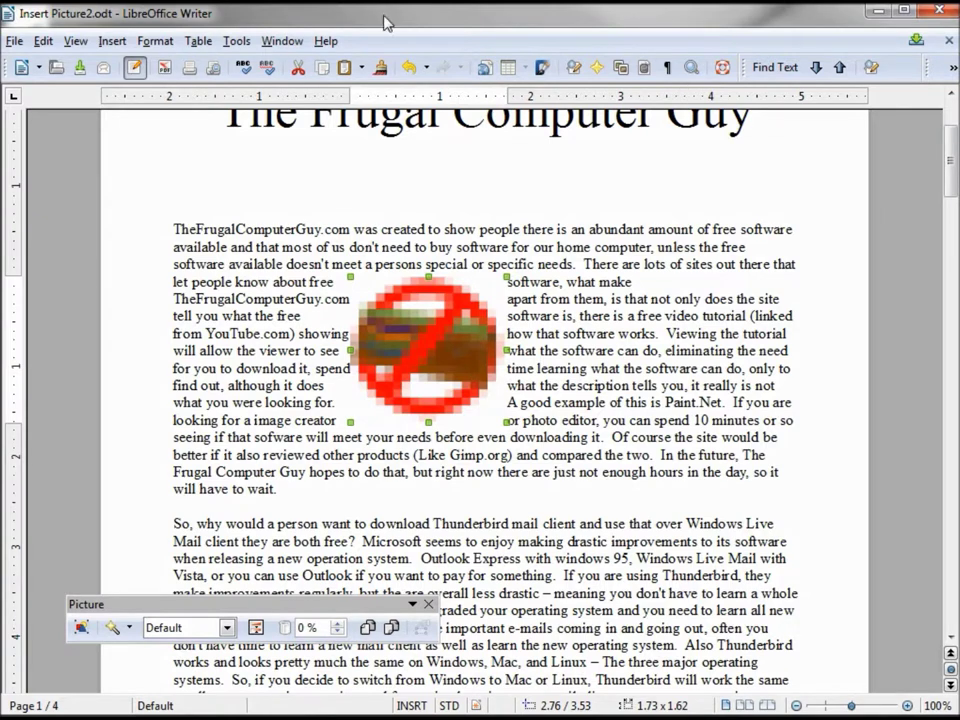
pyautogui.click(411, 67)
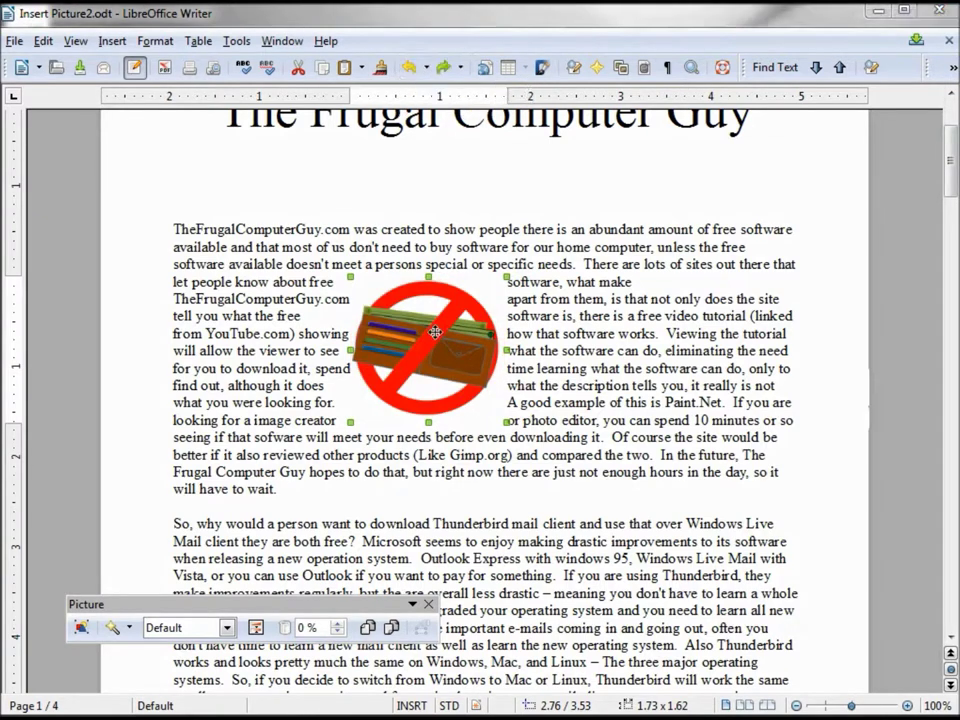
# - Start a caption for the wallet picture with the text "My Caption", moving the caption dialog fully into view
pyautogui.rightClick(437, 340)
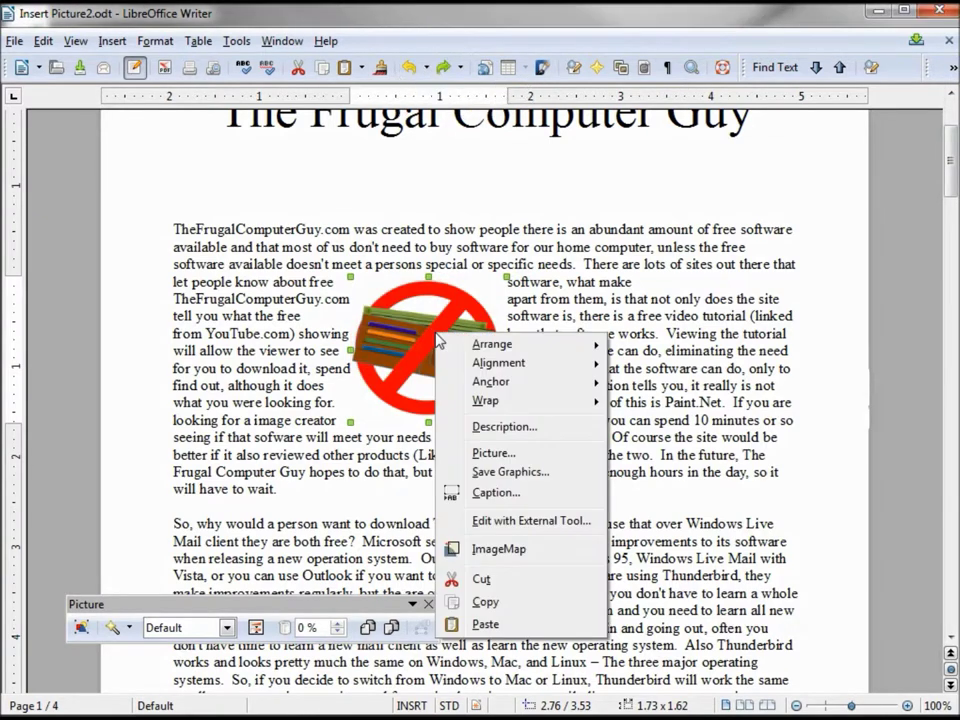
pyautogui.click(537, 494)
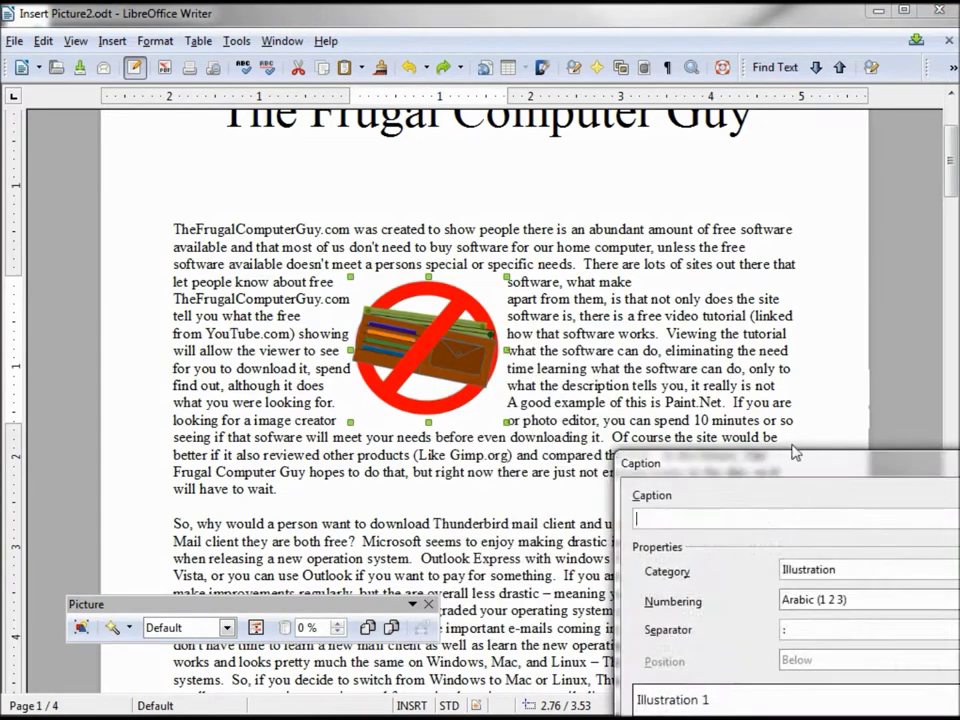
pyautogui.moveTo(793, 452); pyautogui.dragTo(392, 128)
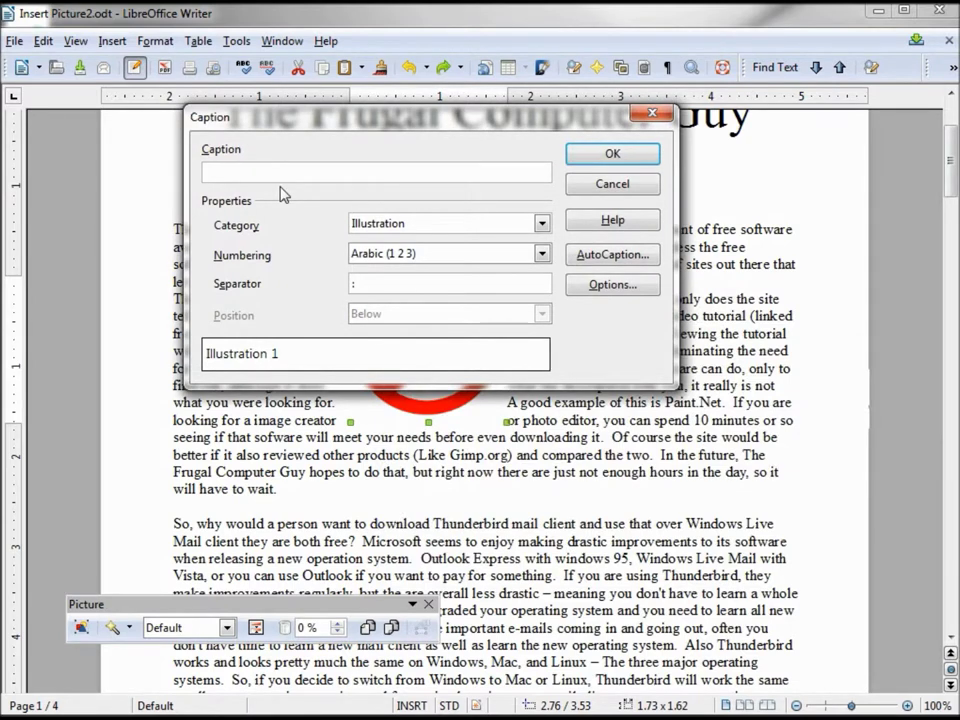
pyautogui.write('My Caption')
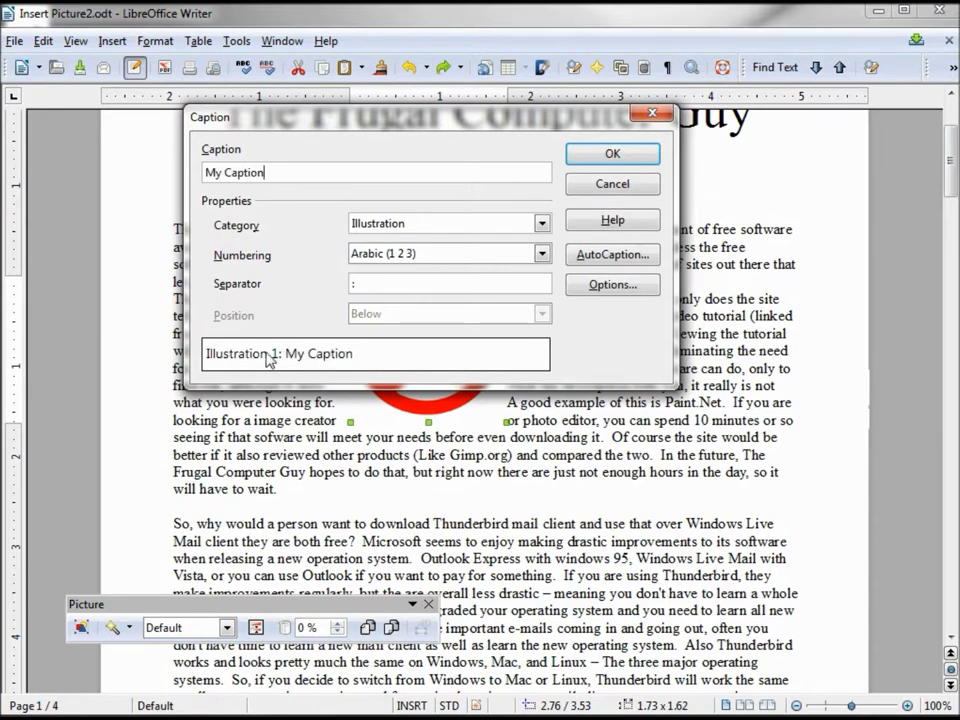
# - Try the Drawing and <None> categories for the picture's caption
pyautogui.click(543, 226)
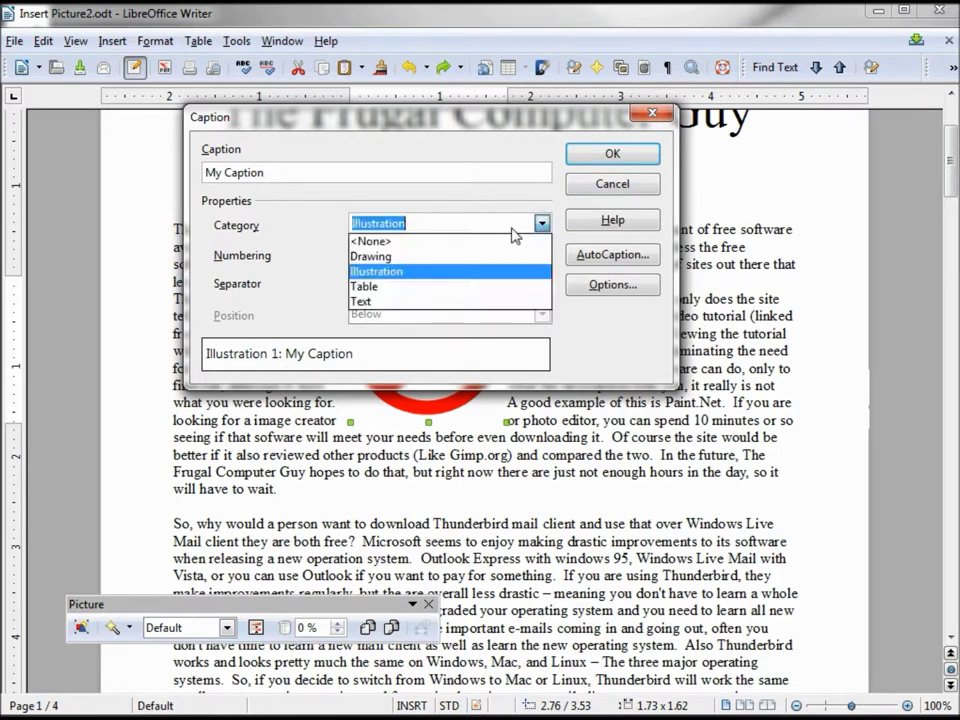
pyautogui.click(389, 256)
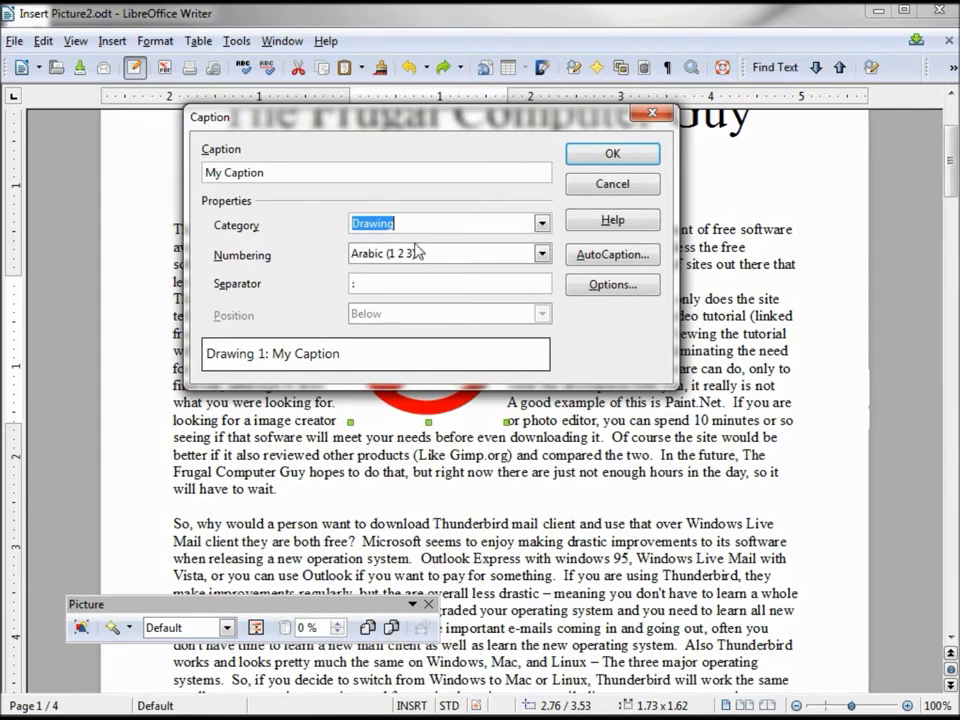
pyautogui.click(541, 223)
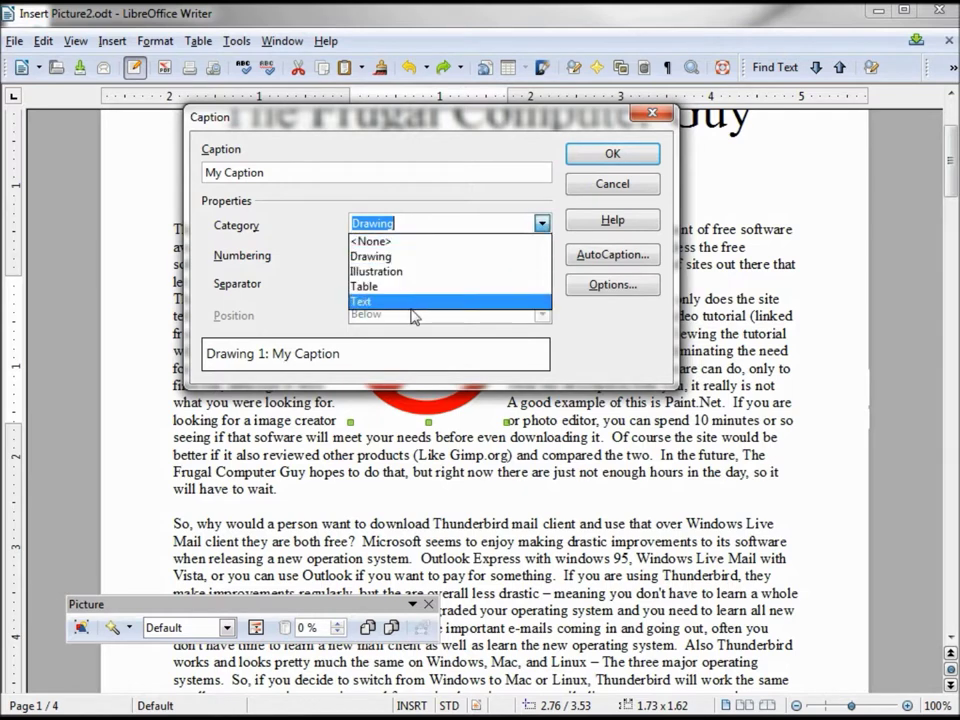
pyautogui.click(404, 243)
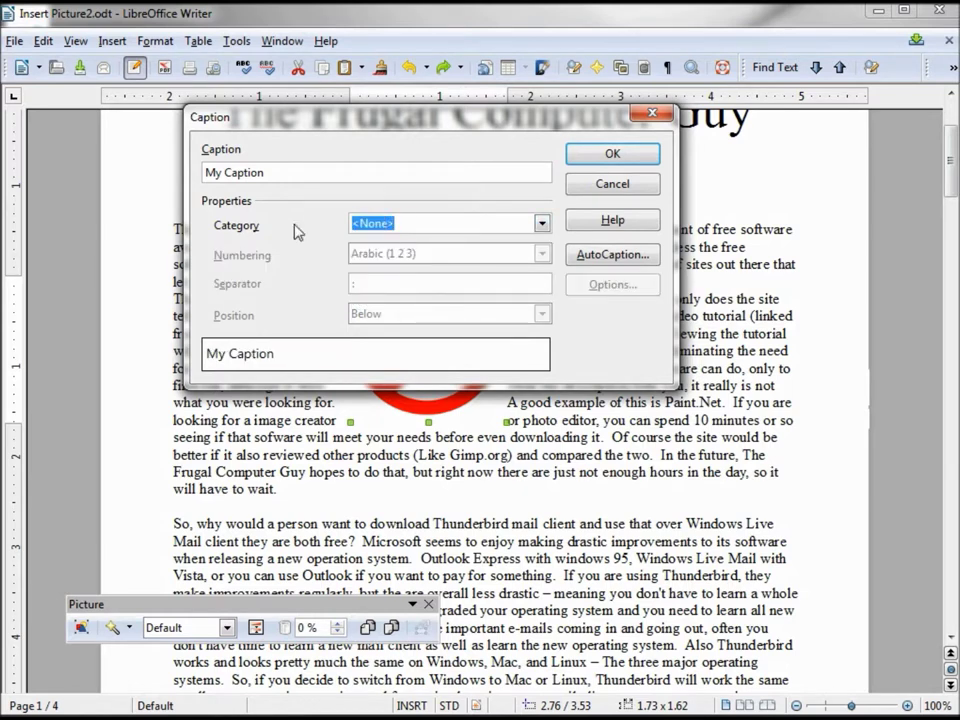
# - Set the caption's category to the custom name MyCategory and insert the caption on the picture
pyautogui.write('MyC')
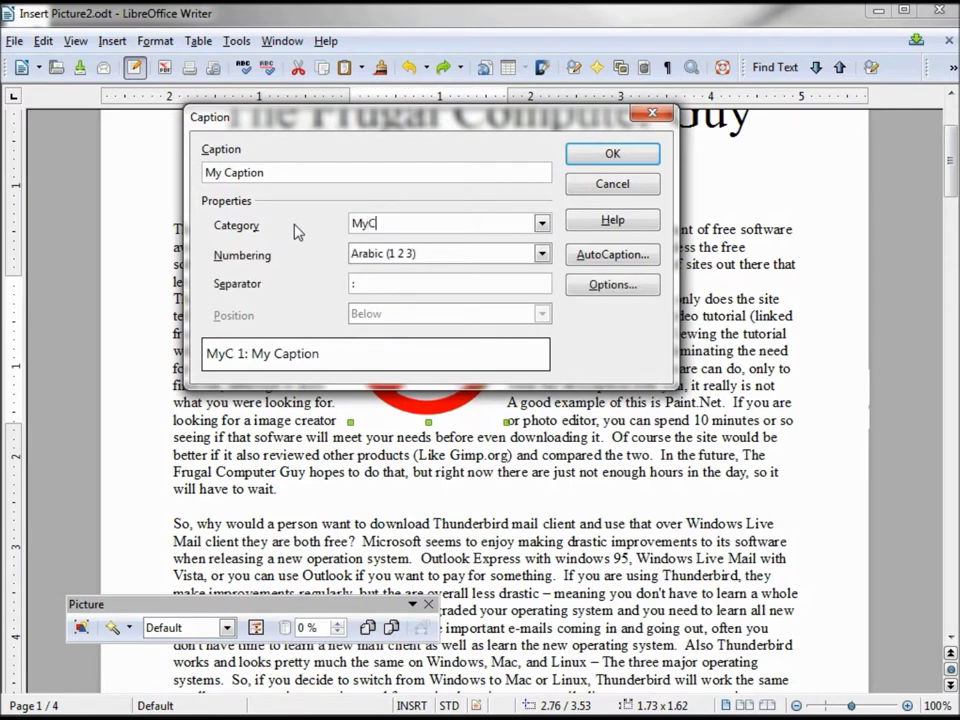
pyautogui.write('ategory')
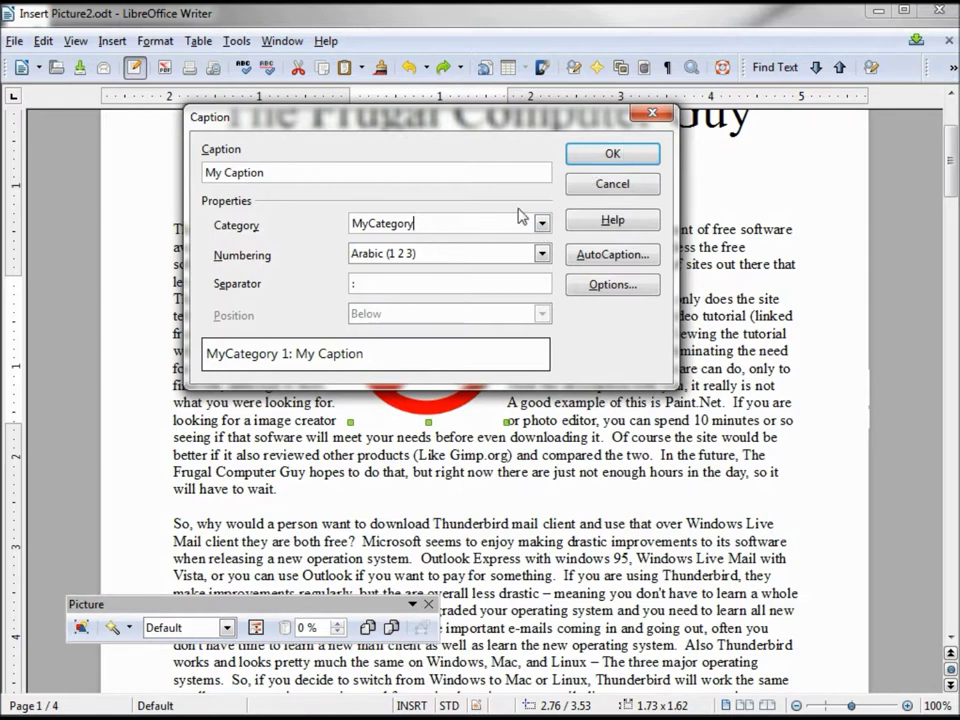
pyautogui.click(634, 155)
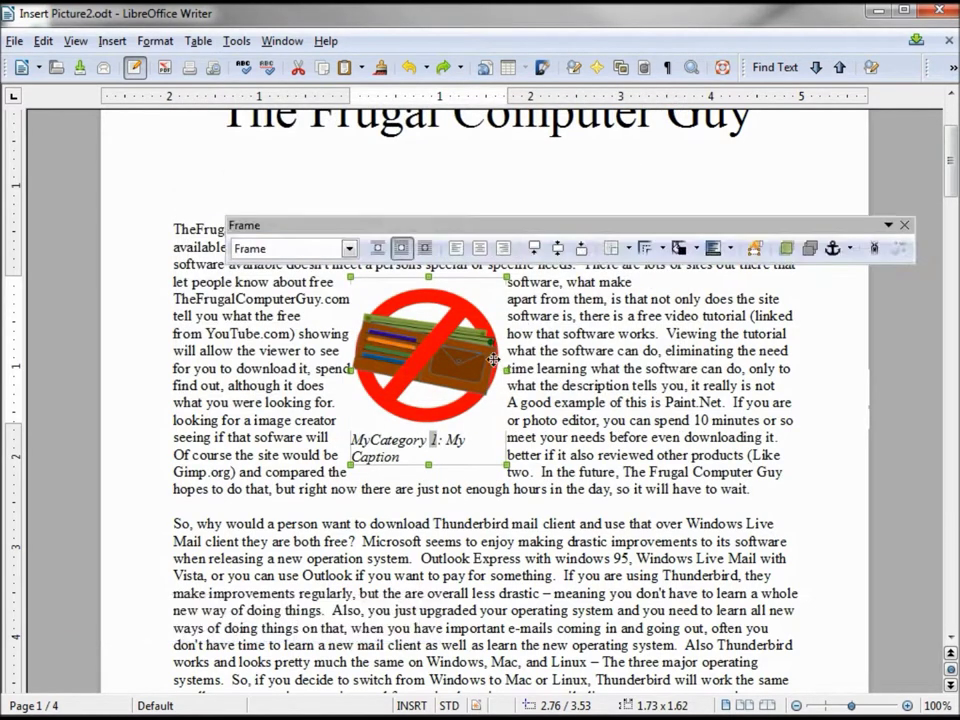
# - Start another caption on the frame around the picture and review the available categories and positions
pyautogui.rightClick(448, 330)
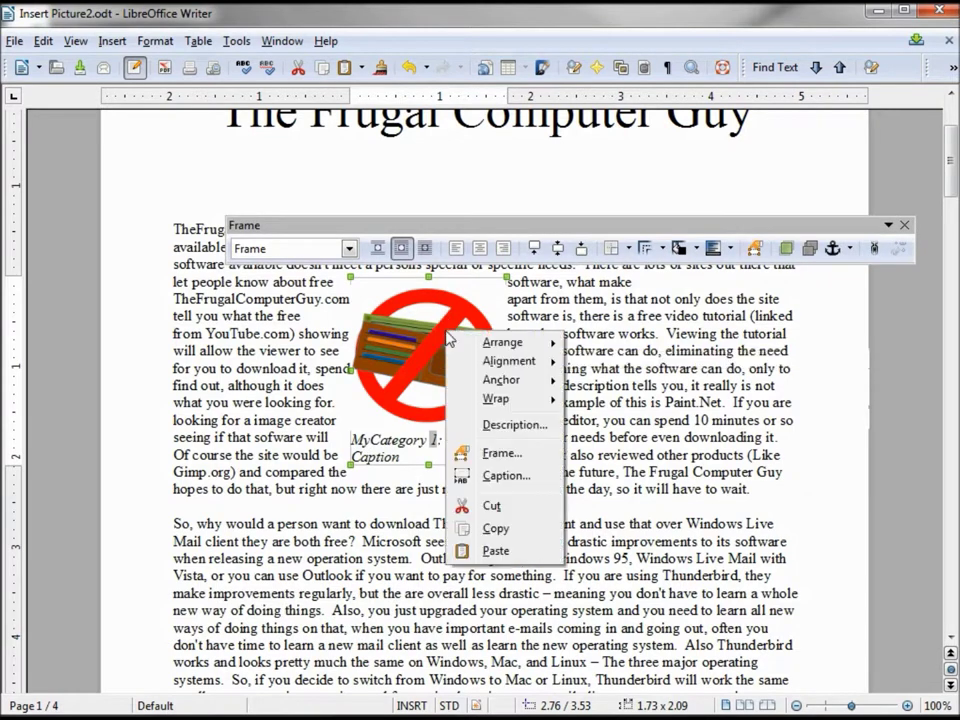
pyautogui.click(512, 474)
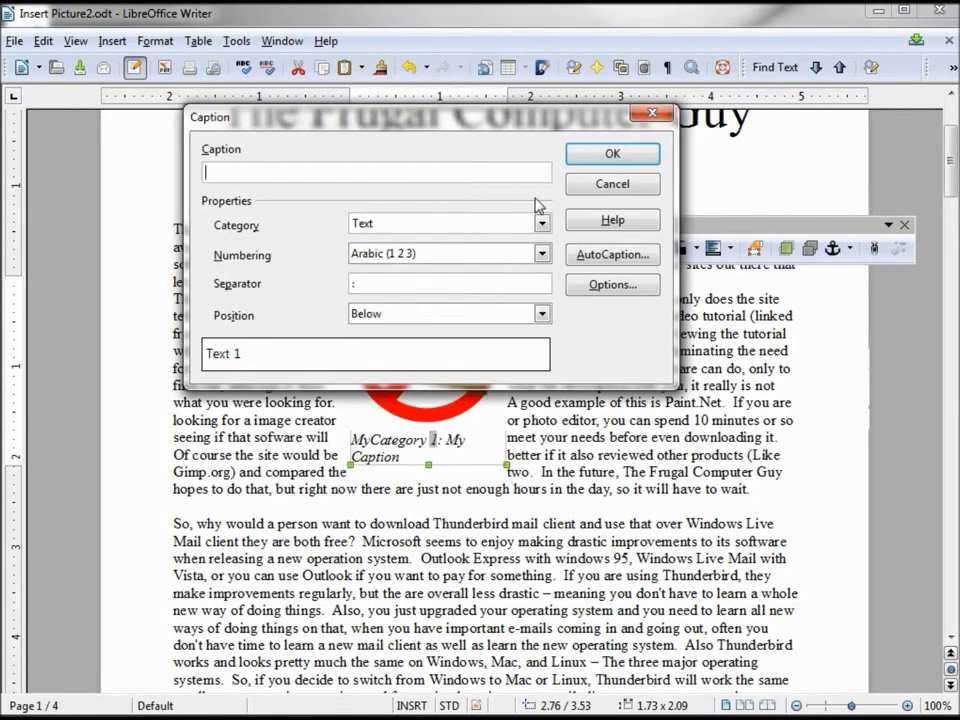
pyautogui.click(541, 223)
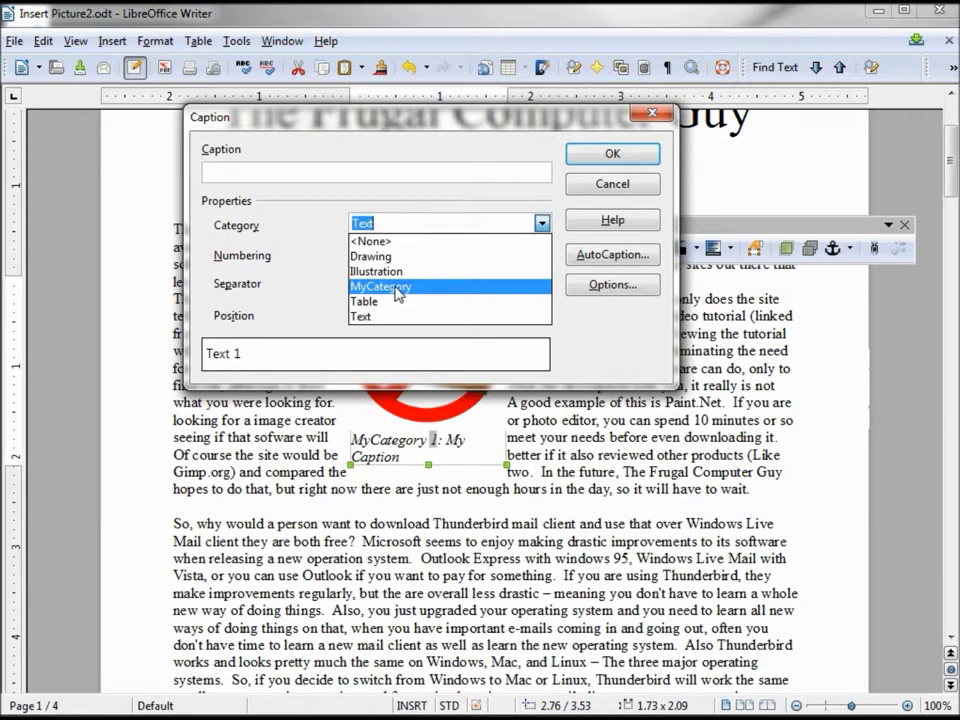
pyautogui.click(313, 224)
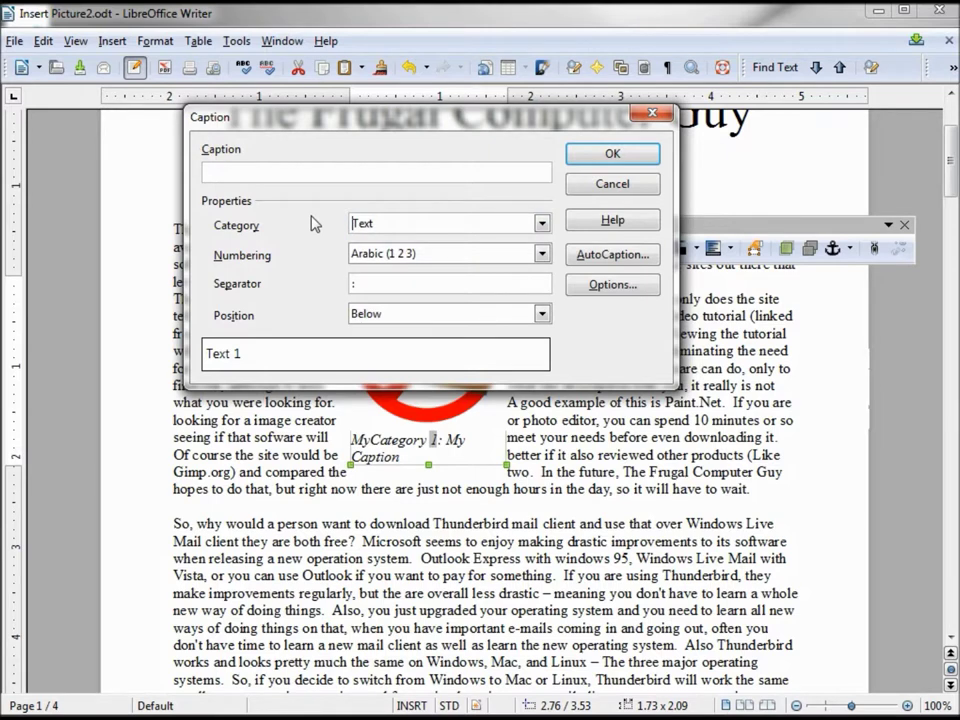
pyautogui.click(542, 315)
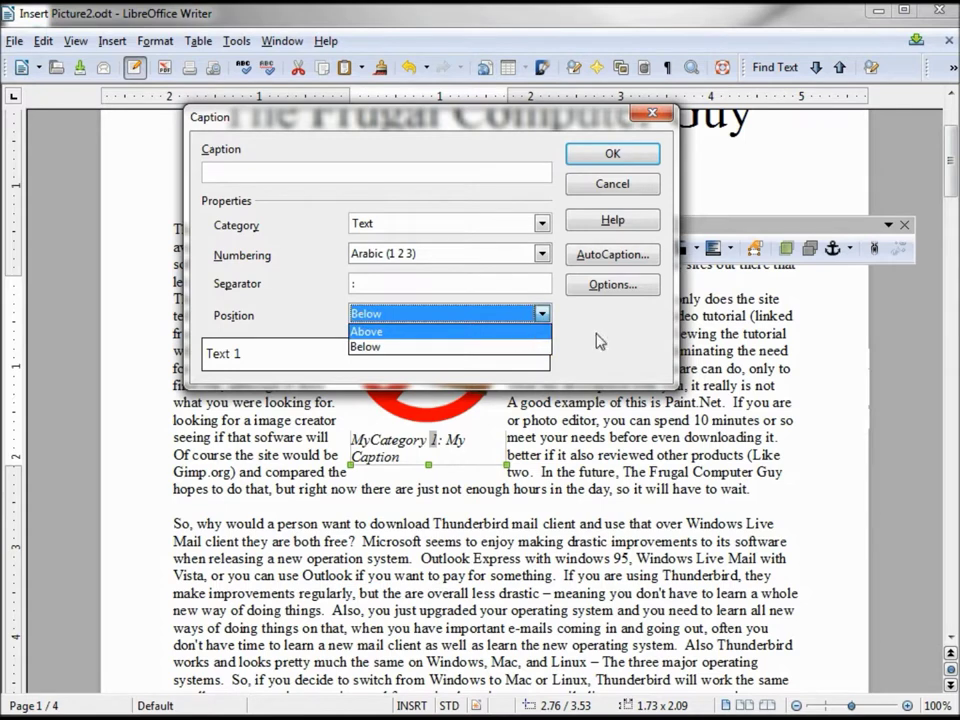
pyautogui.click(561, 340)
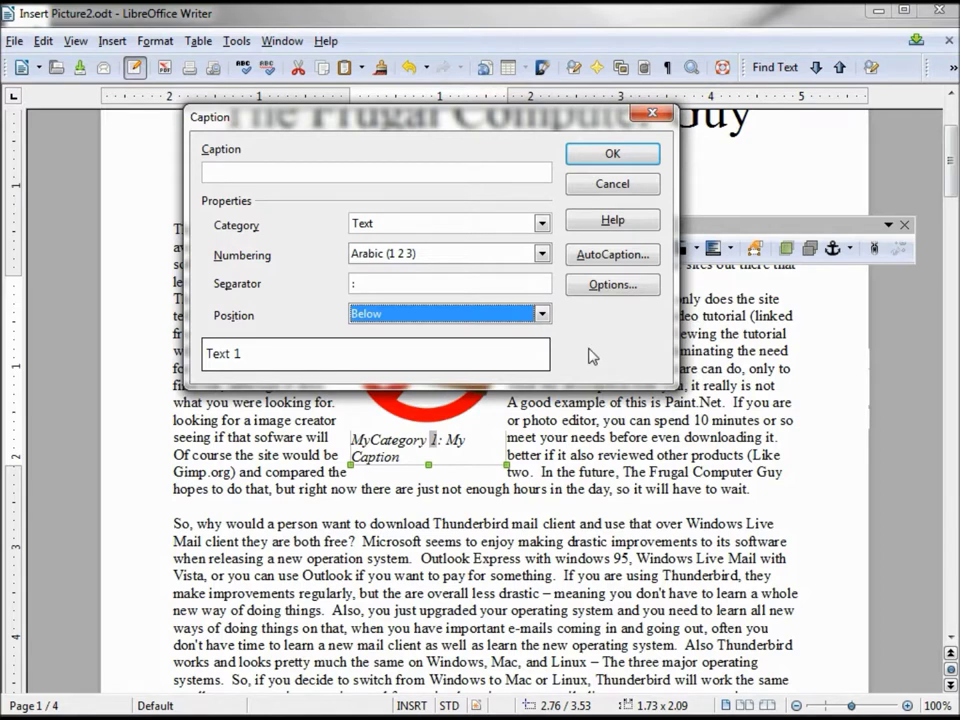
# - Set the caption position to Above, enter the text "My Caption" with the Text category, and insert the caption
pyautogui.click(541, 314)
pyautogui.click(508, 331)
pyautogui.click(338, 178)
pyautogui.write('My ')
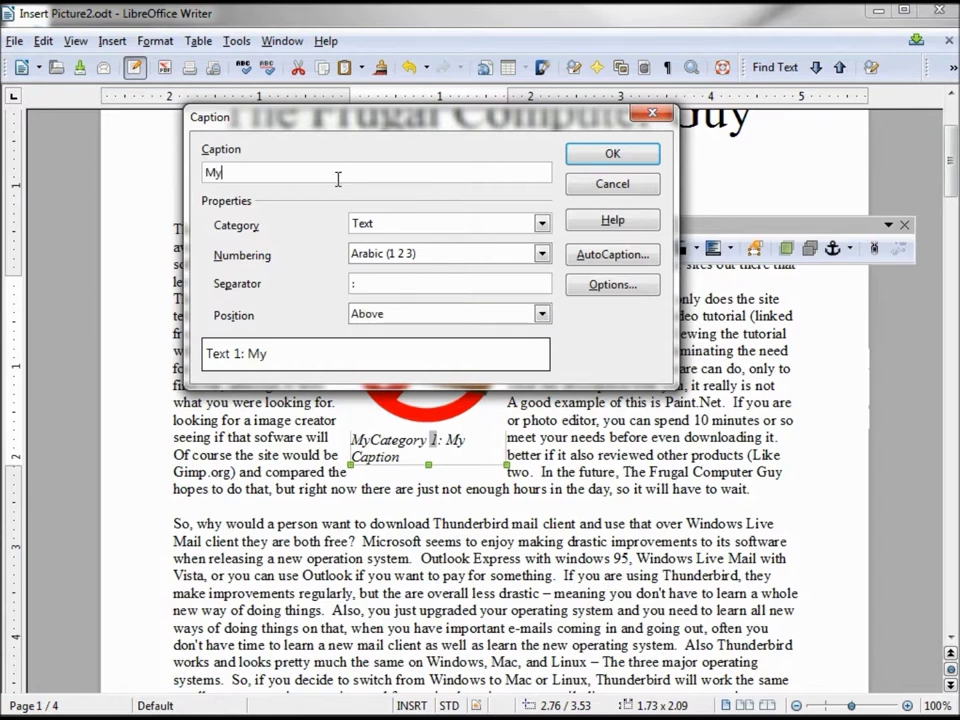
pyautogui.write('Caption')
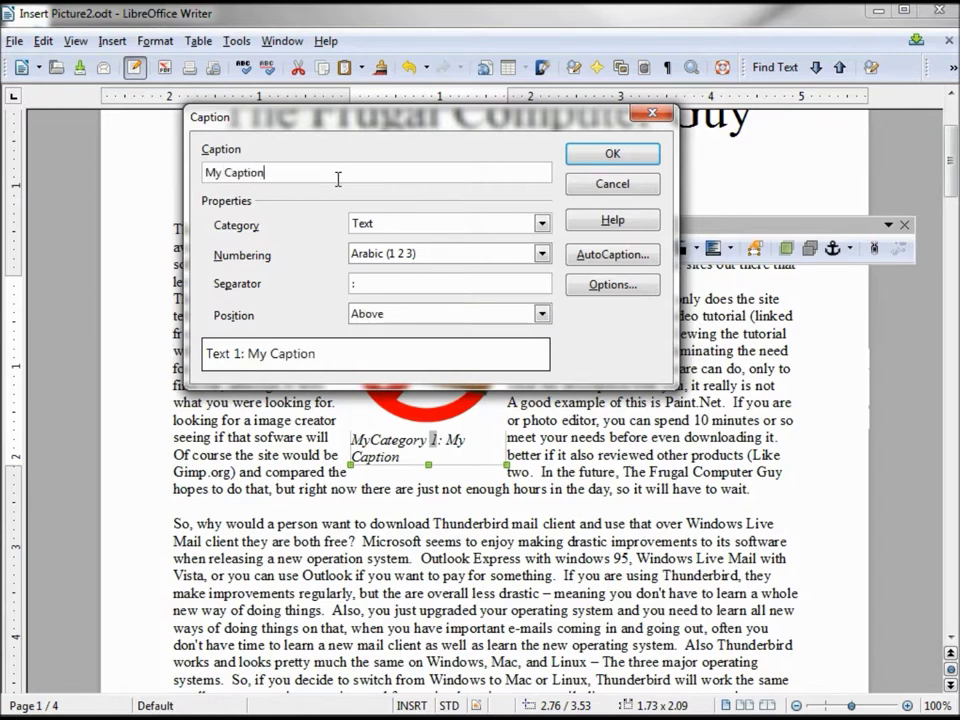
pyautogui.click(612, 154)
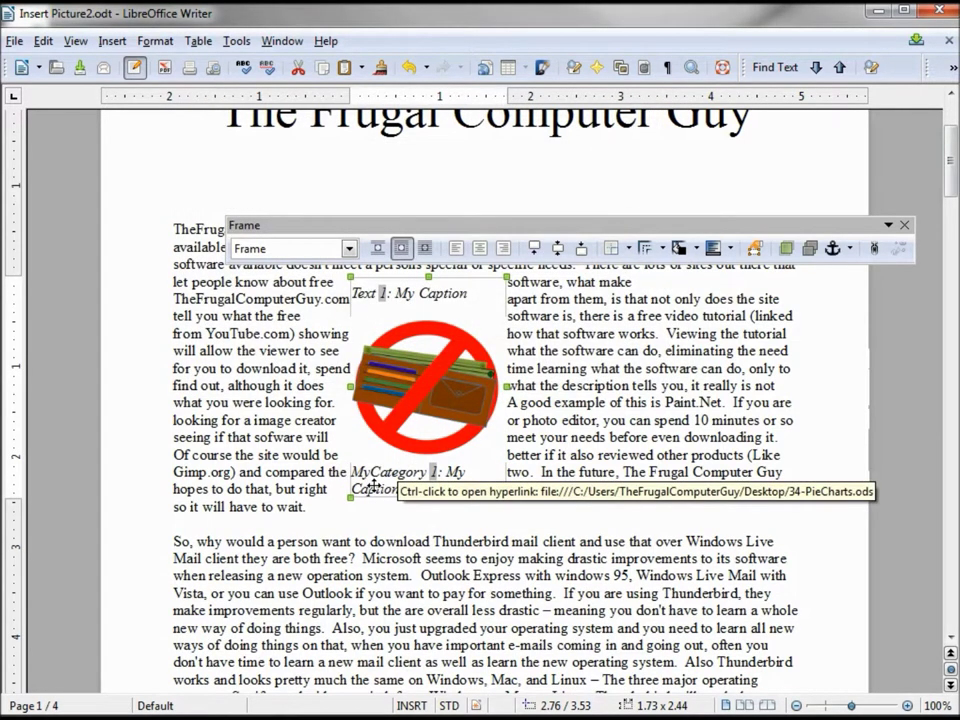
# - Delete the MyCategory caption below the wallet picture and remove the line break so the Text caption follows the picture
pyautogui.click(579, 414)
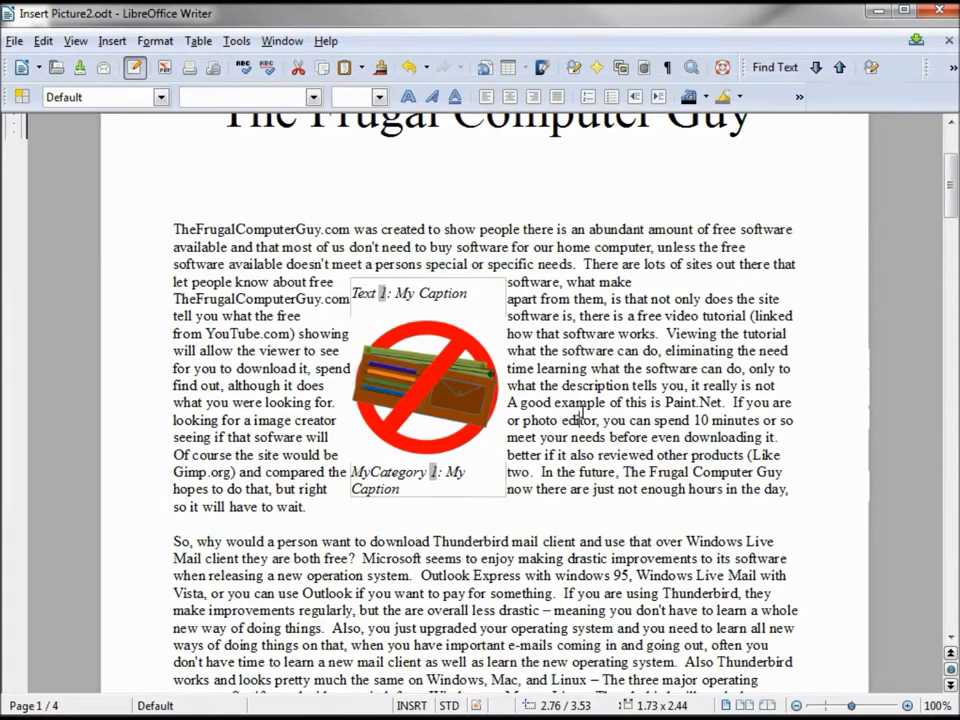
pyautogui.click(501, 503)
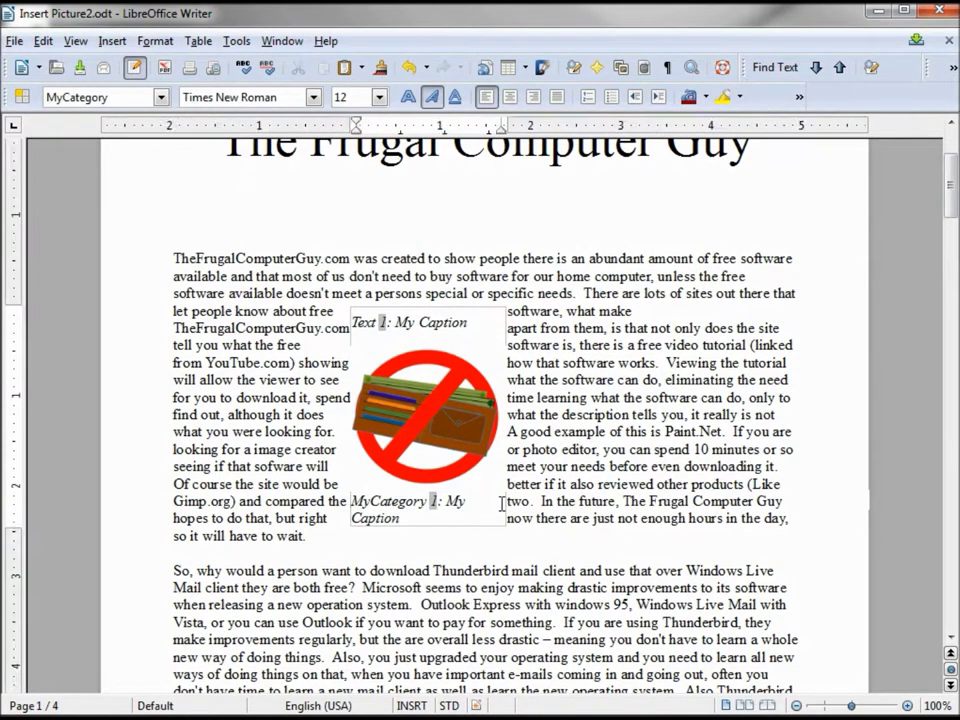
pyautogui.press('Delete')
pyautogui.press('Delete')
pyautogui.press('Delete')
pyautogui.press('Delete')
pyautogui.press('Delete')
pyautogui.press('Delete')
pyautogui.press('Delete')
pyautogui.press('Delete')
pyautogui.press('Delete')
pyautogui.press('Delete')
pyautogui.press('Delete')
pyautogui.press('Delete')
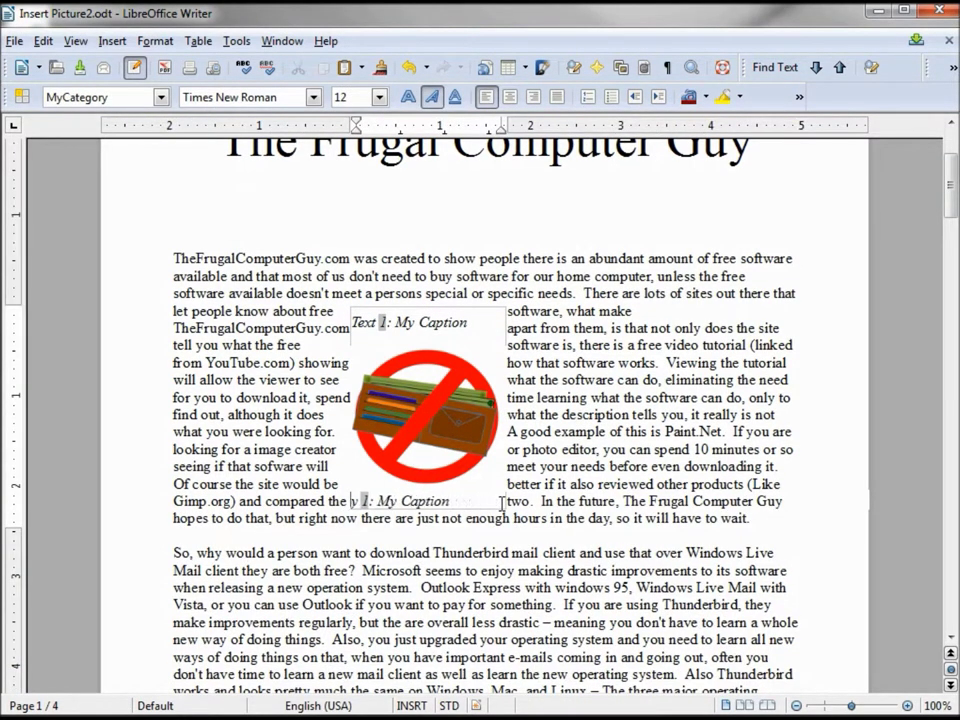
pyautogui.press('Delete')
pyautogui.press('Delete')
pyautogui.press('Delete')
pyautogui.press('Delete')
pyautogui.press('Delete')
pyautogui.press('Delete')
pyautogui.press('Delete')
pyautogui.press('Delete')
pyautogui.press('Delete')
pyautogui.press('Delete')
pyautogui.press('Delete')
pyautogui.press('Delete')
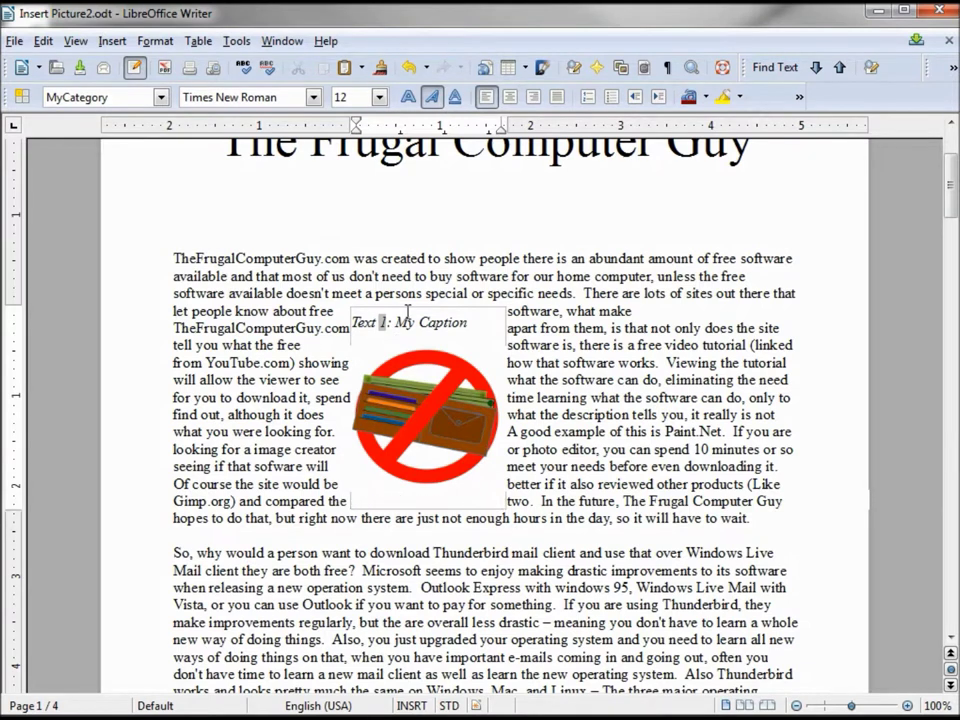
pyautogui.press('BackSpace')
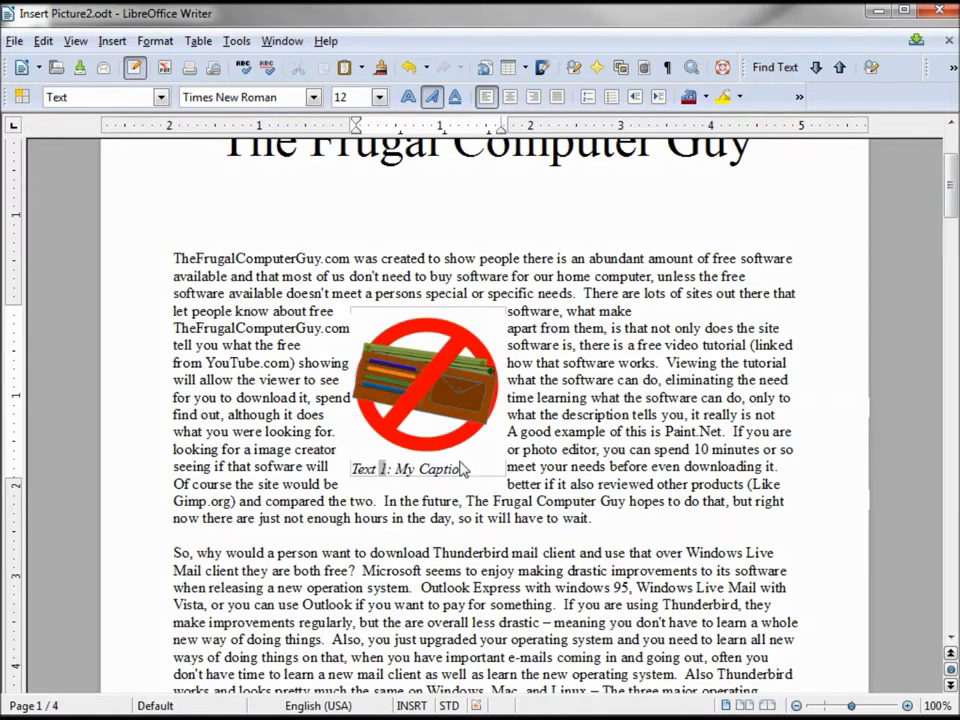
# - Delete the remaining Text caption inside the picture's frame and undo the last edit
pyautogui.click(680, 384)
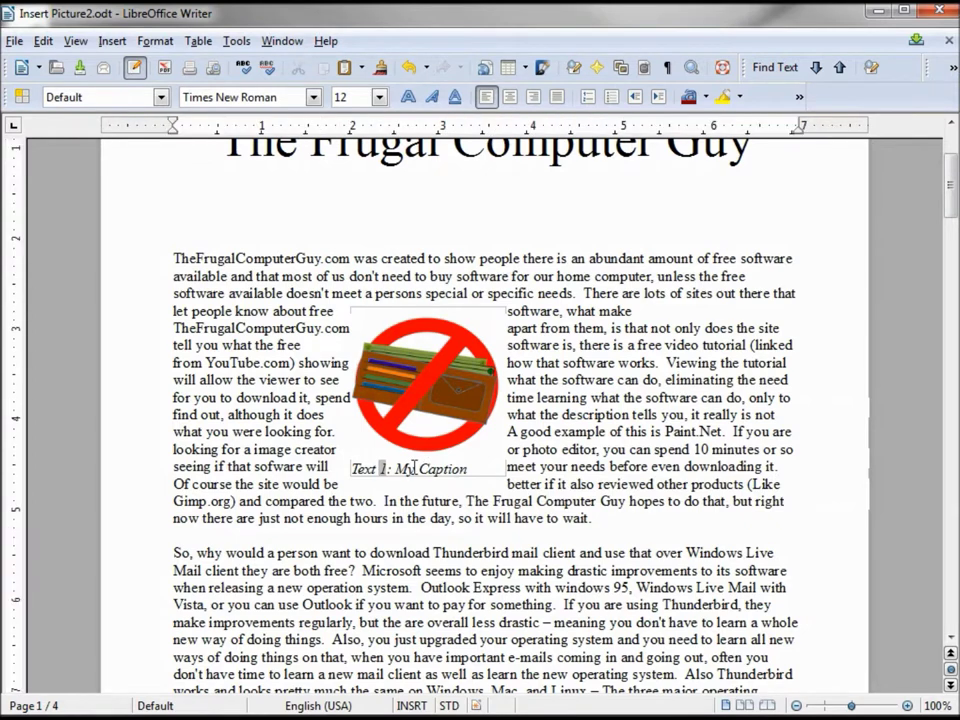
pyautogui.click(478, 469)
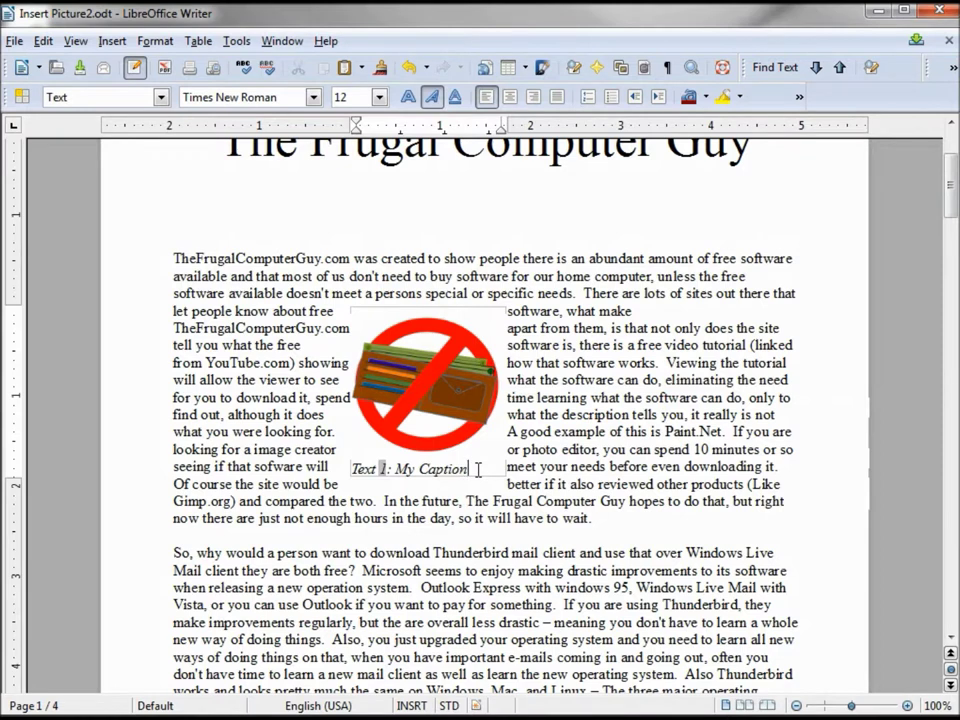
pyautogui.press('BackSpace')
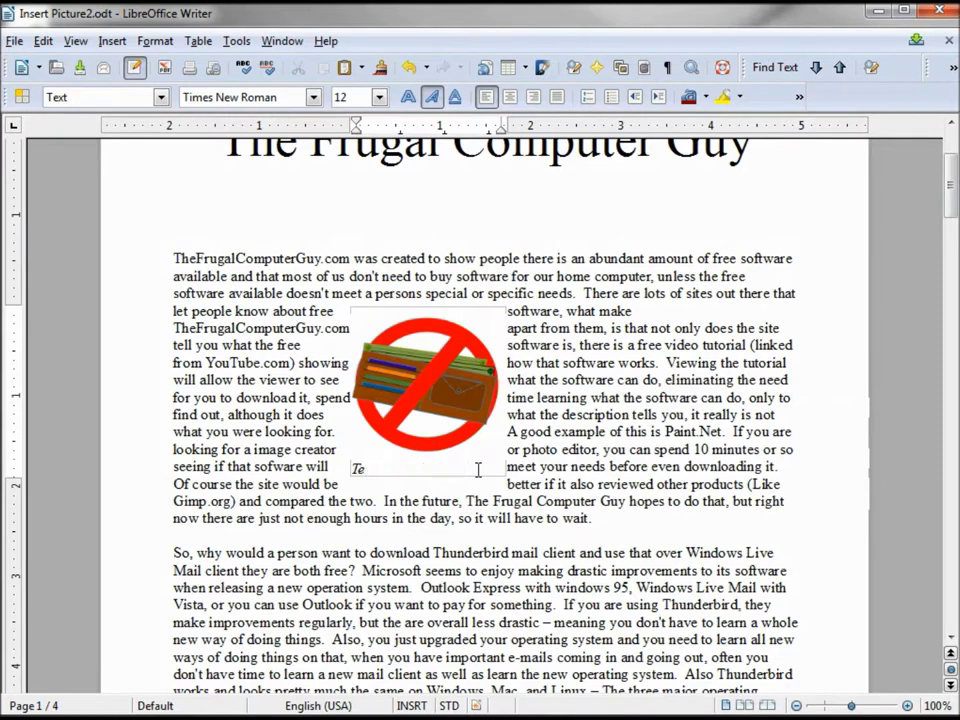
pyautogui.press('BackSpace')
pyautogui.press('BackSpace')
pyautogui.hotkey('ctrl', 'z')
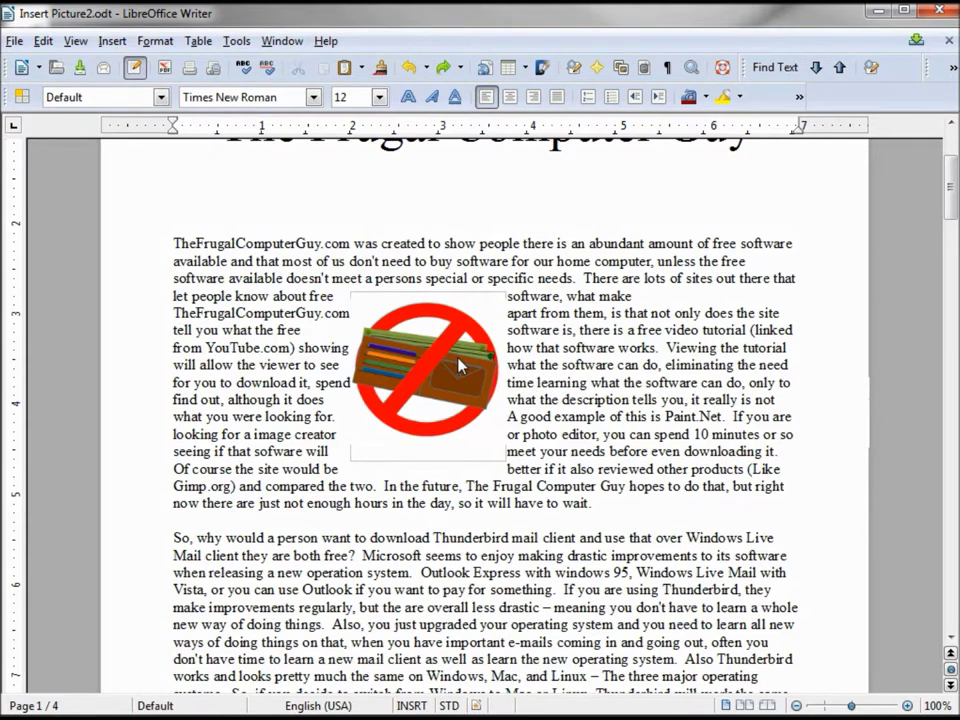
# - Delete the frame together with the wallet picture from the first paragraph
pyautogui.click(461, 295)
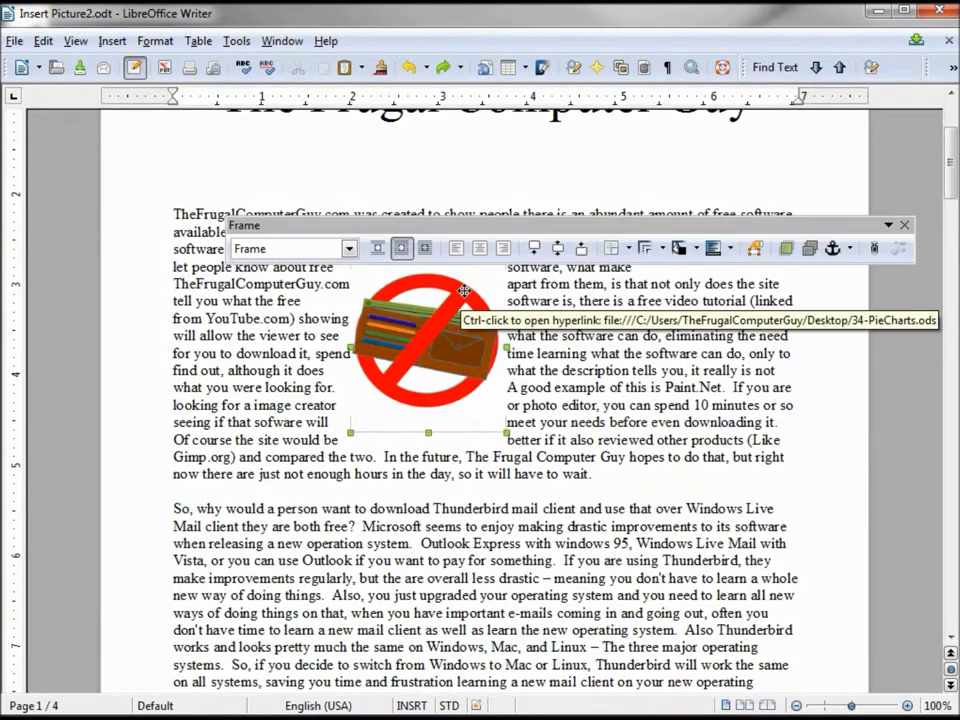
pyautogui.scroll(3, 463, 296)
pyautogui.click(448, 364)
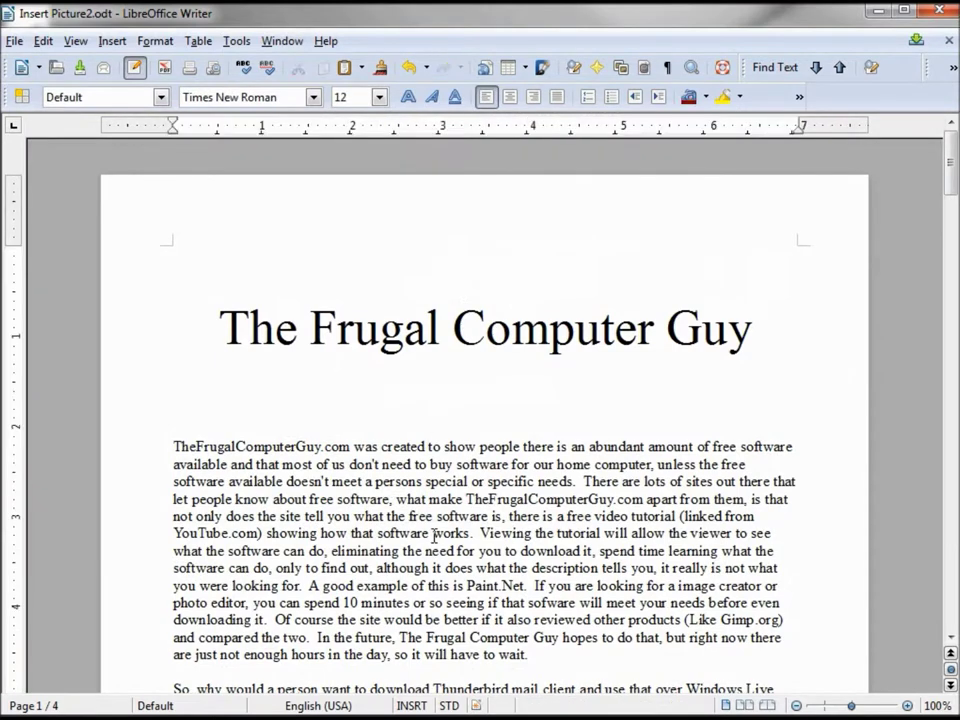
# - Insert the picture file TFCG-200x200.png from the Desktop into the first paragraph, in the line beginning "not only does the site"
pyautogui.click(386, 516)
pyautogui.click(112, 41)
pyautogui.moveTo(170, 490)
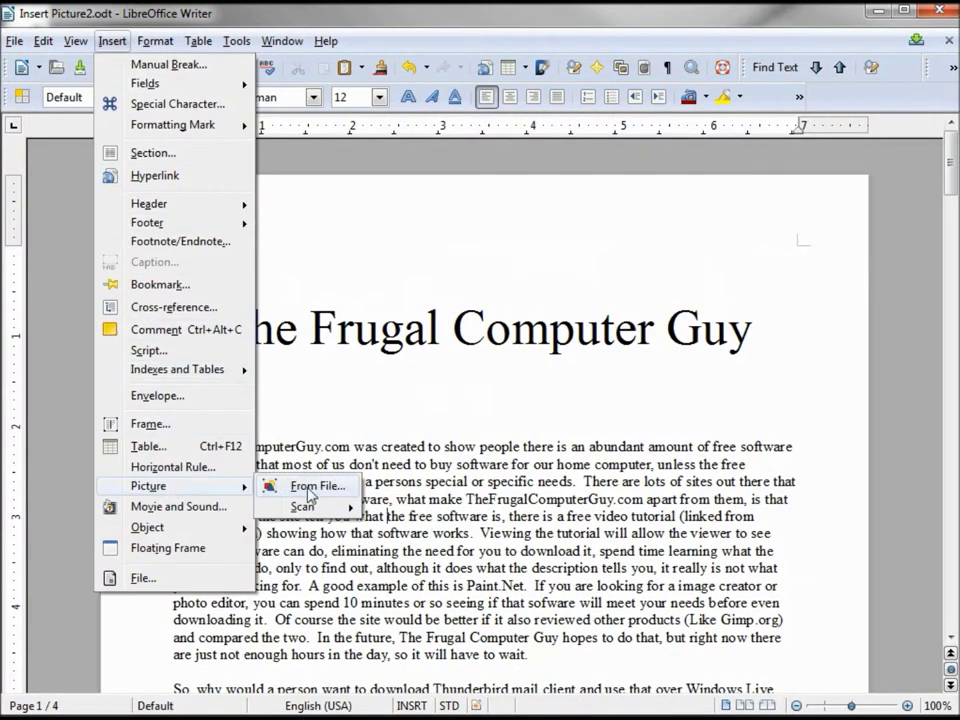
pyautogui.click(310, 487)
pyautogui.click(377, 294)
pyautogui.click(603, 481)
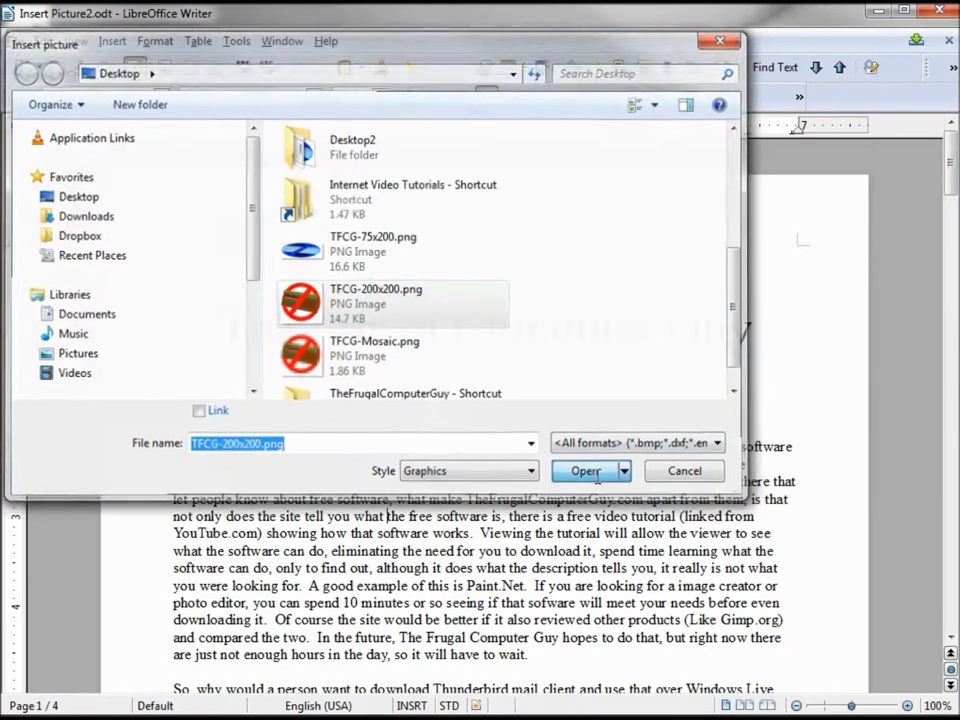
# - Open the inserted picture in the external image editor, then return to the desktop and open TFCG-200x200.png from there
pyautogui.rightClick(449, 352)
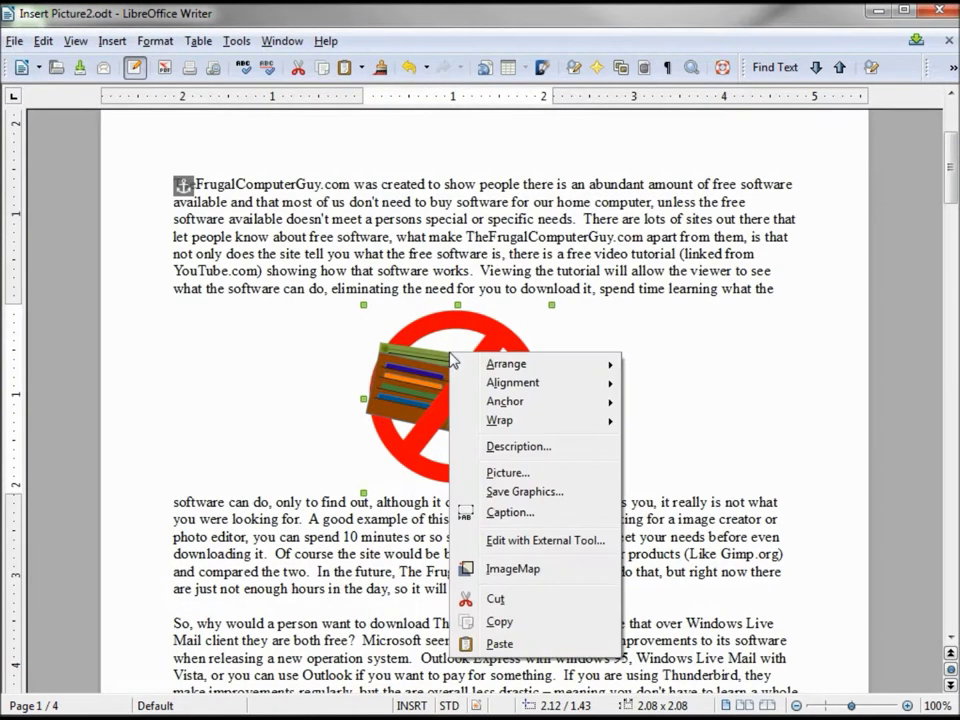
pyautogui.click(522, 542)
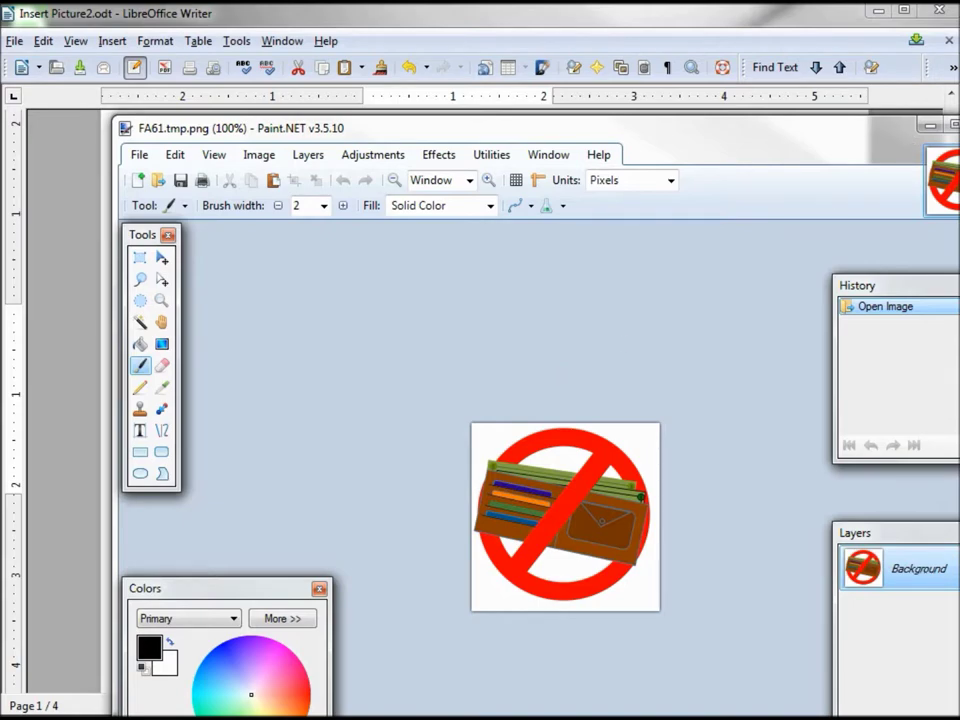
pyautogui.click(913, 135)
pyautogui.click(938, 9)
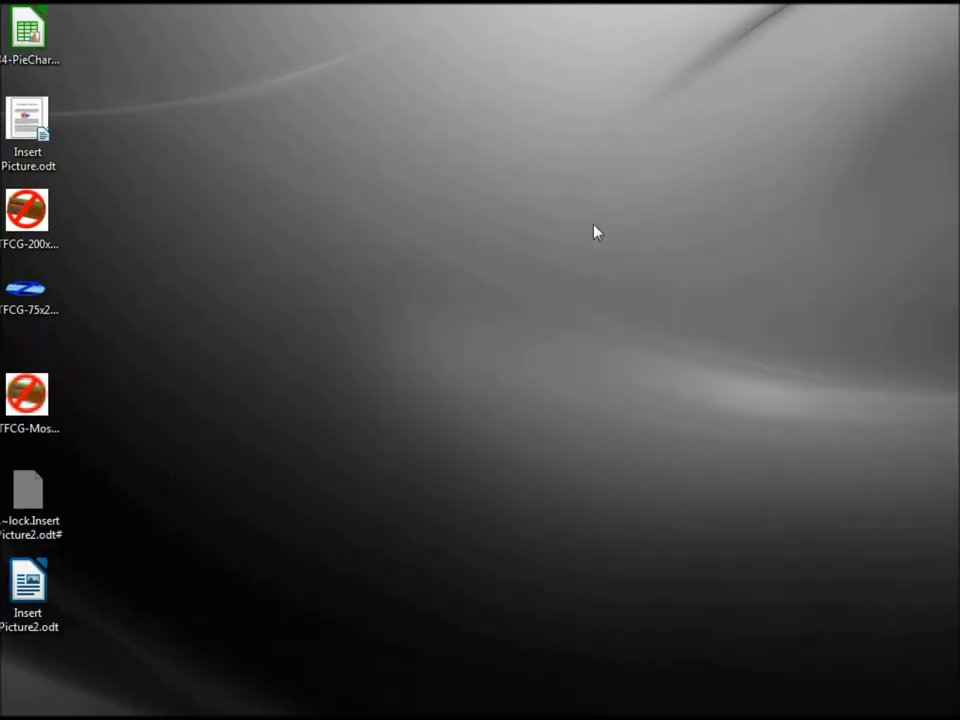
pyautogui.click(15, 228)
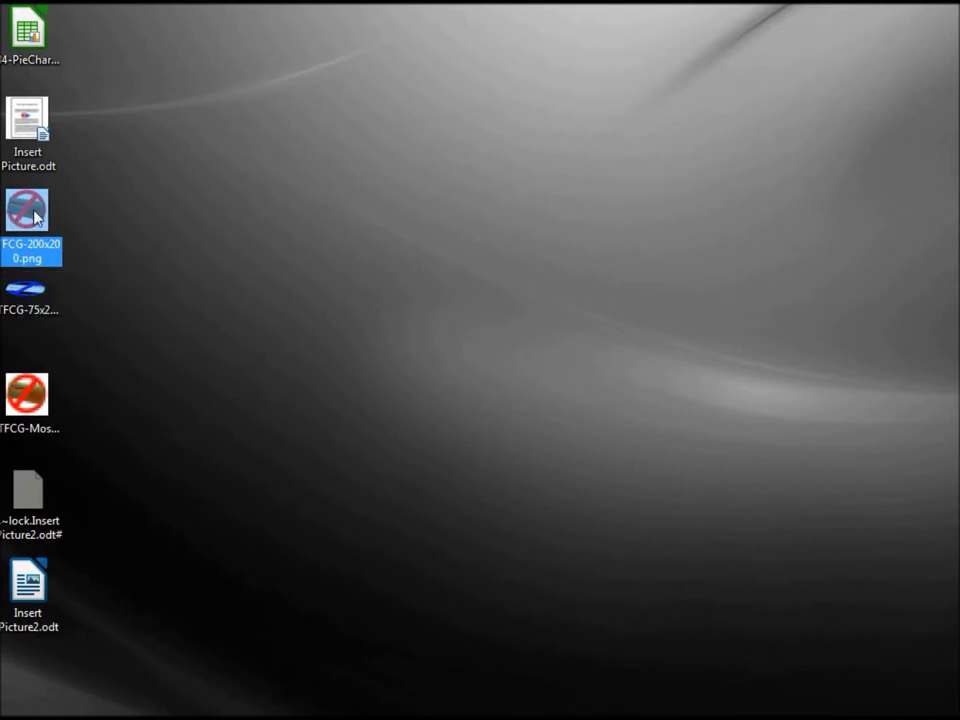
pyautogui.doubleClick(35, 213)
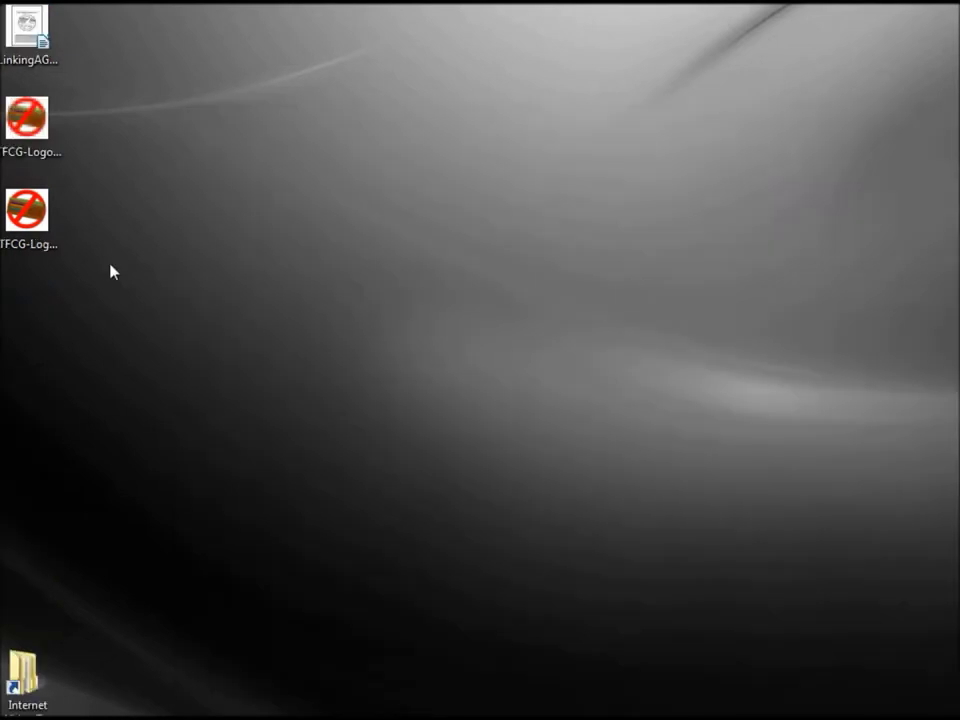
# - Make Paint the default program for the file type of TFCG-Logo-old.png and reopen that file to test the association
pyautogui.rightClick(36, 222)
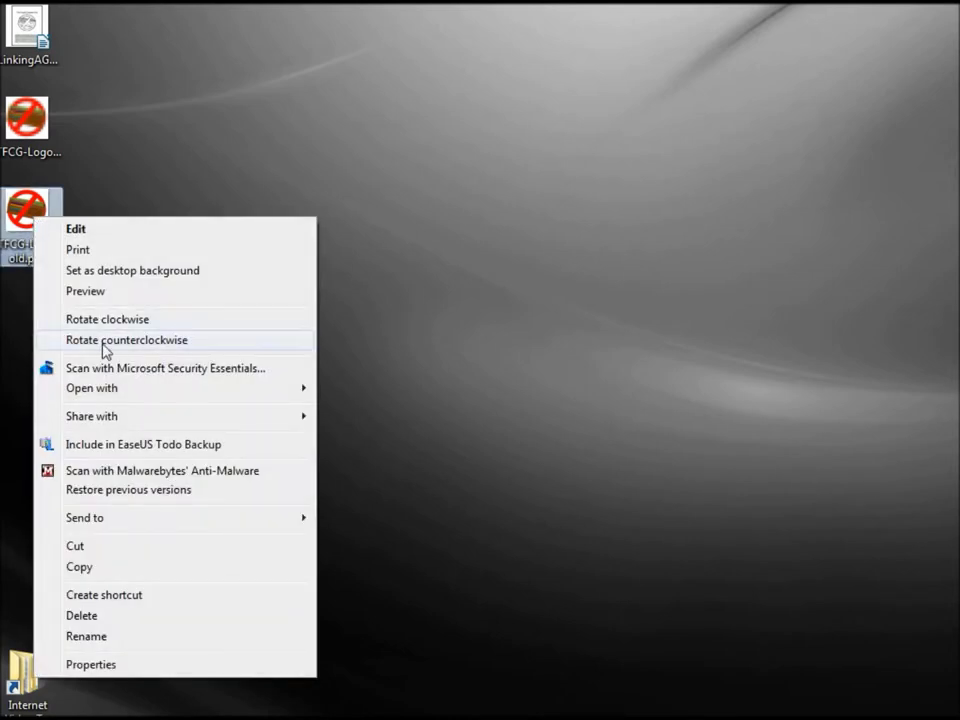
pyautogui.moveTo(108, 393)
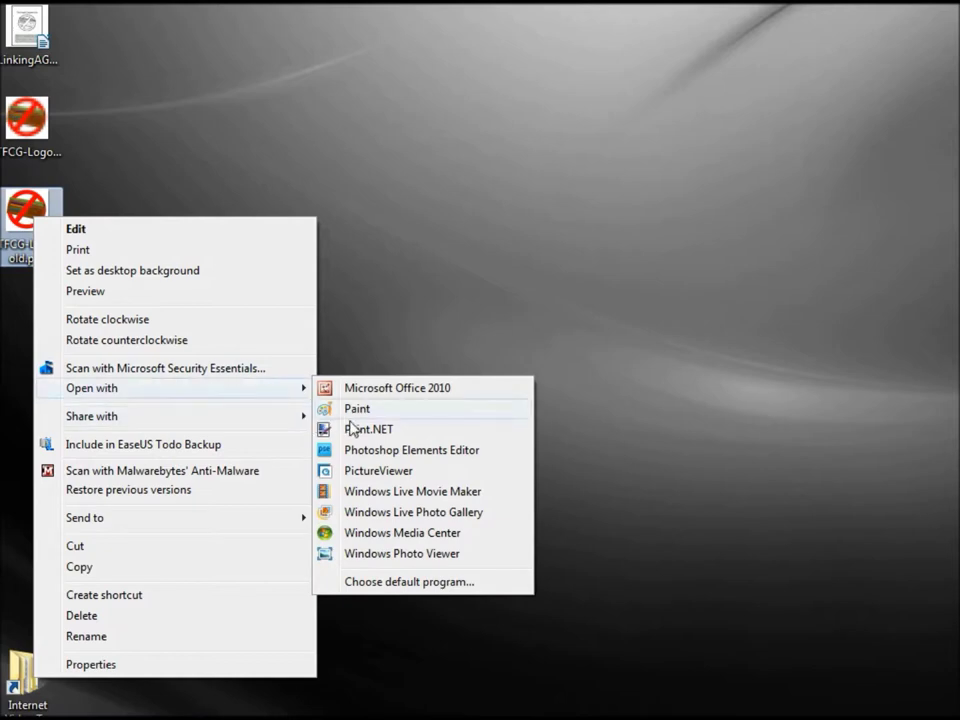
pyautogui.click(390, 584)
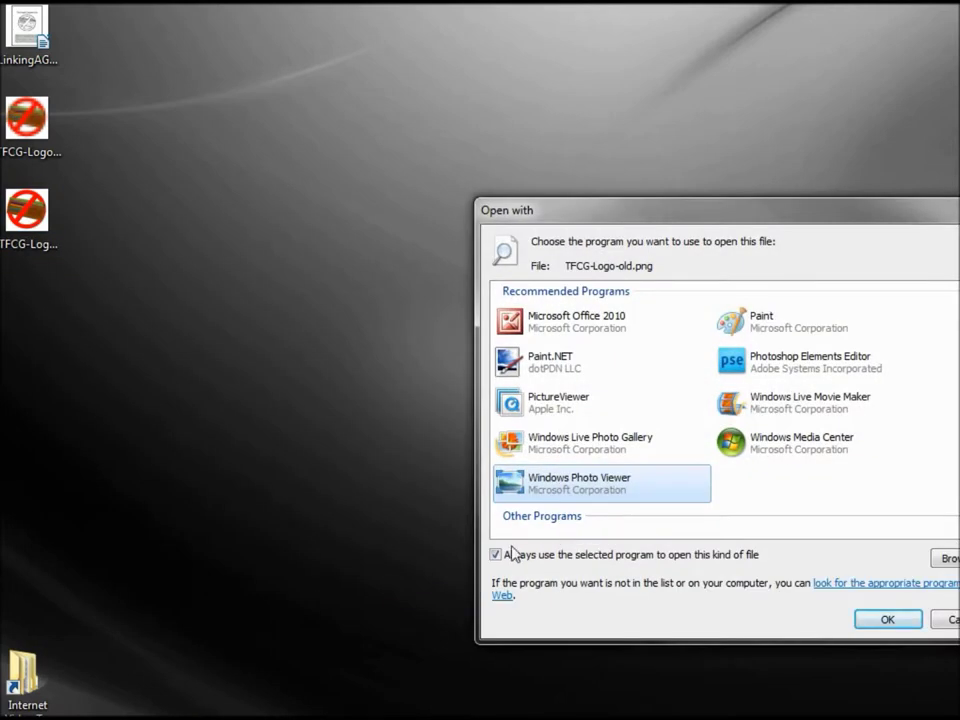
pyautogui.click(495, 555)
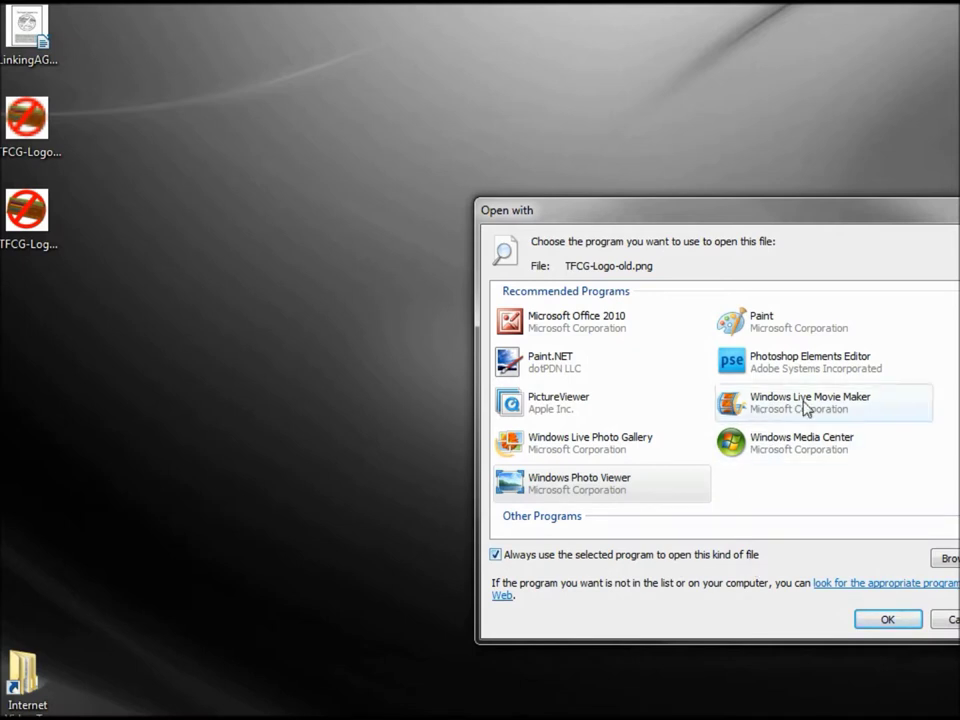
pyautogui.click(760, 320)
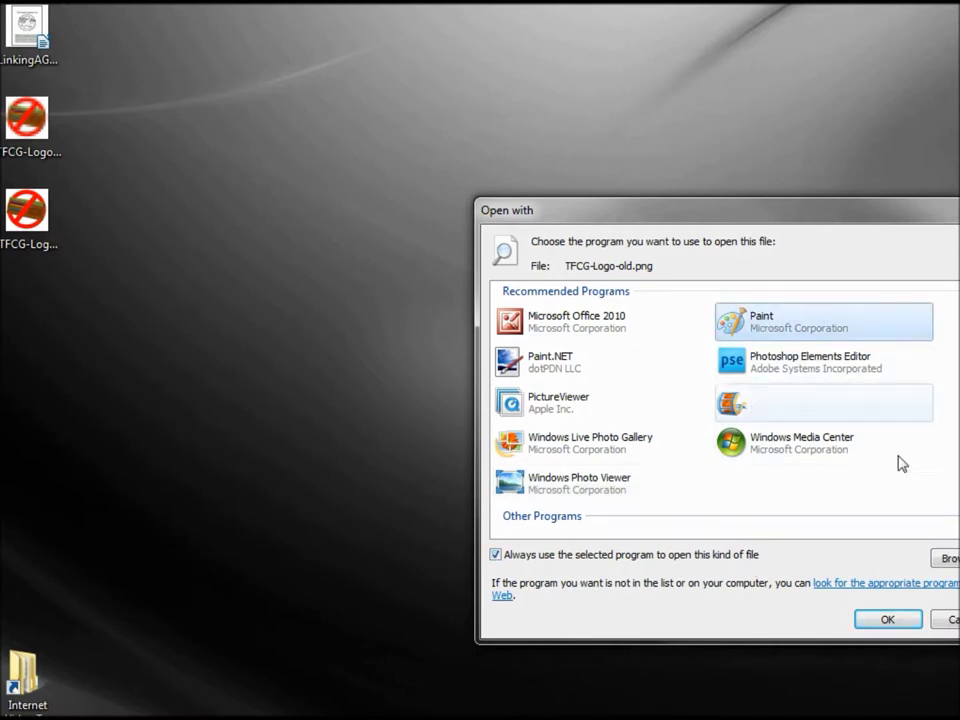
pyautogui.click(884, 619)
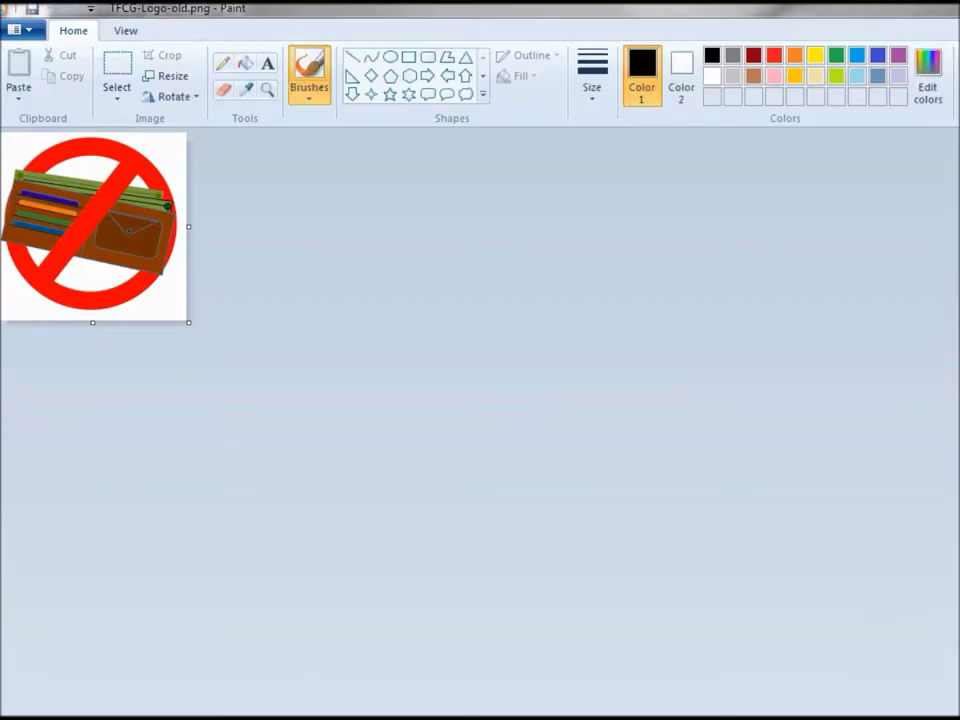
pyautogui.hotkey('alt', 'F4')
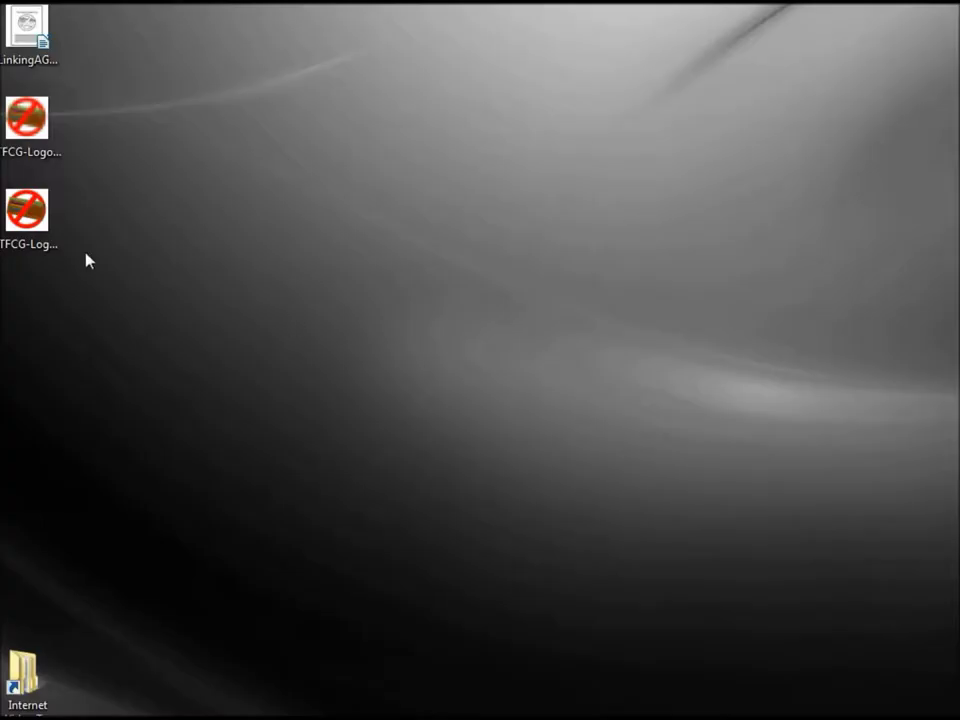
pyautogui.doubleClick(27, 213)
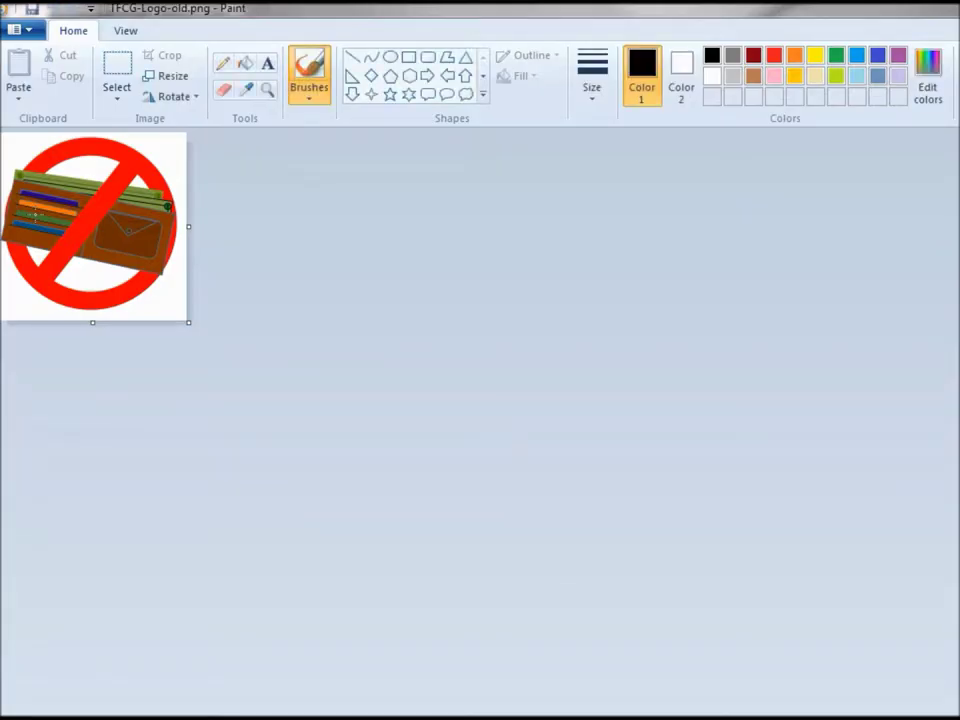
# - Open the ImageMap editor for the picture in Writer and draw a rectangular hotspot over the picture's lower-left quarter
pyautogui.rightClick(455, 340)
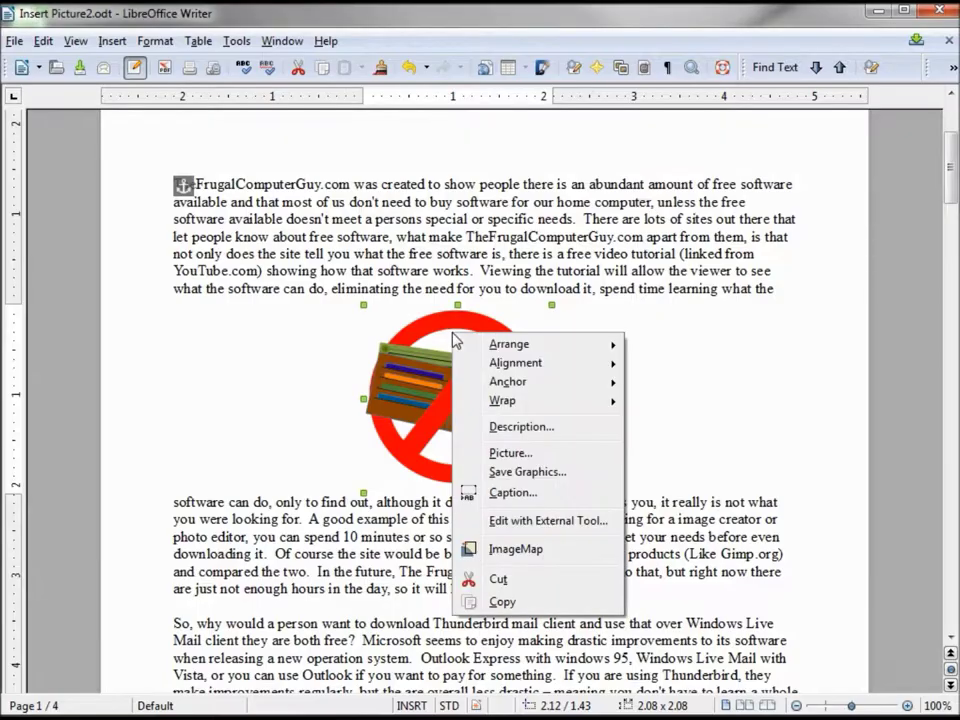
pyautogui.click(538, 558)
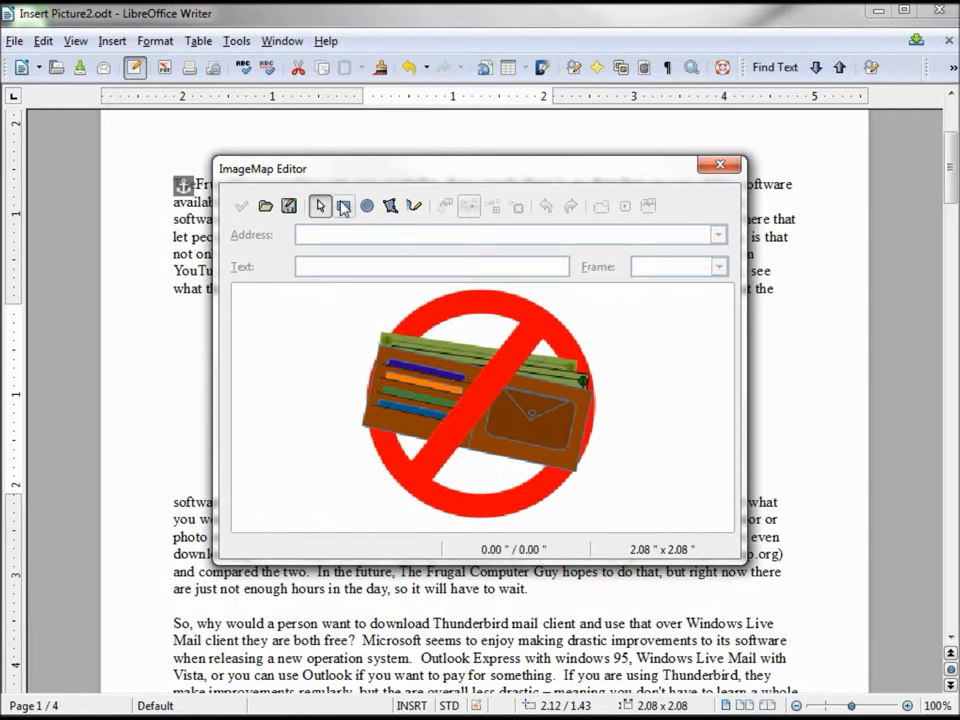
pyautogui.click(343, 207)
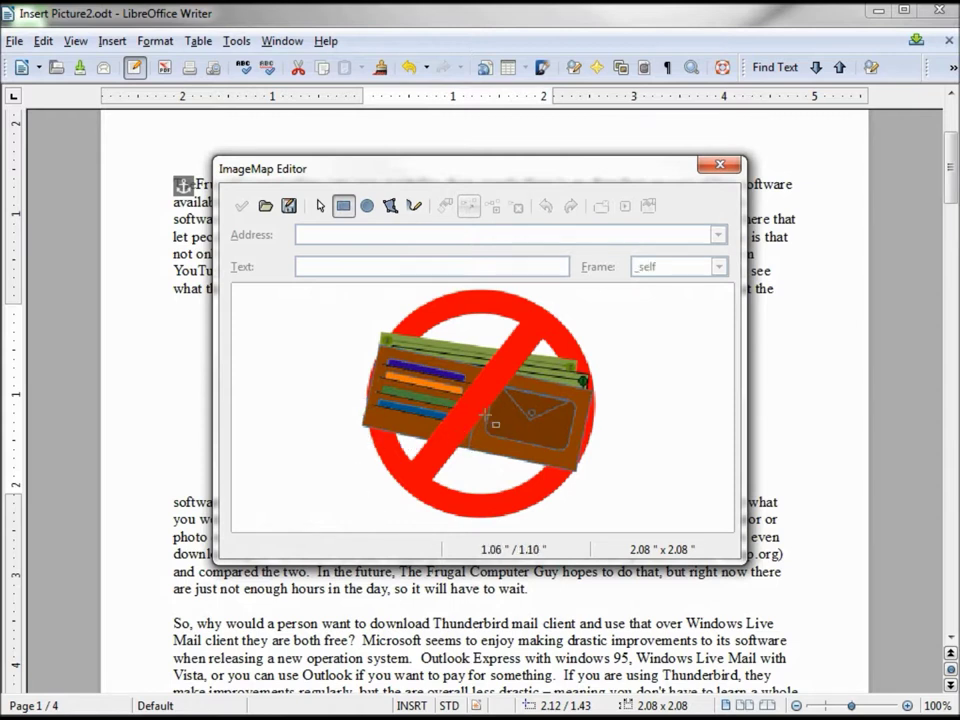
pyautogui.moveTo(482, 414); pyautogui.dragTo(361, 521)
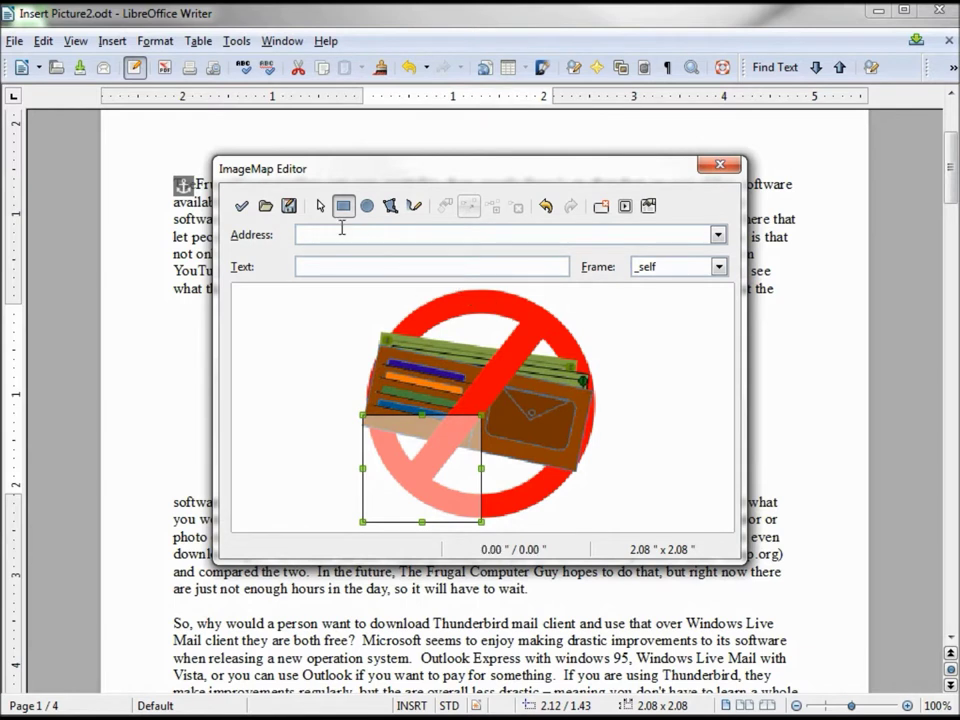
pyautogui.click(327, 235)
pyautogui.write('http://www.thefrugalcomputerguy.com/')
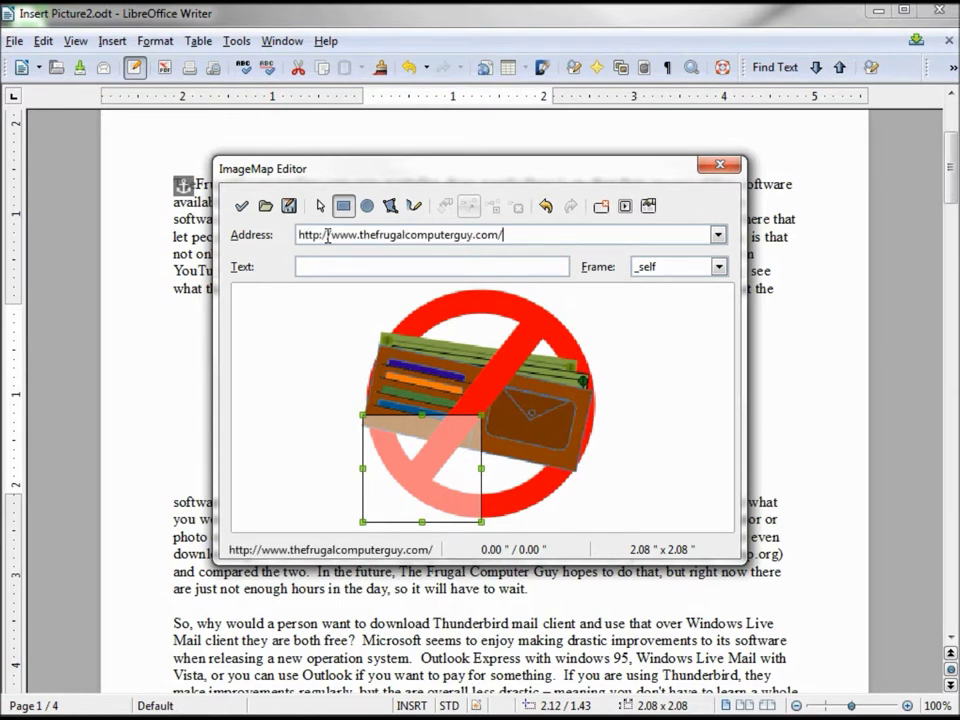
pyautogui.click(243, 208)
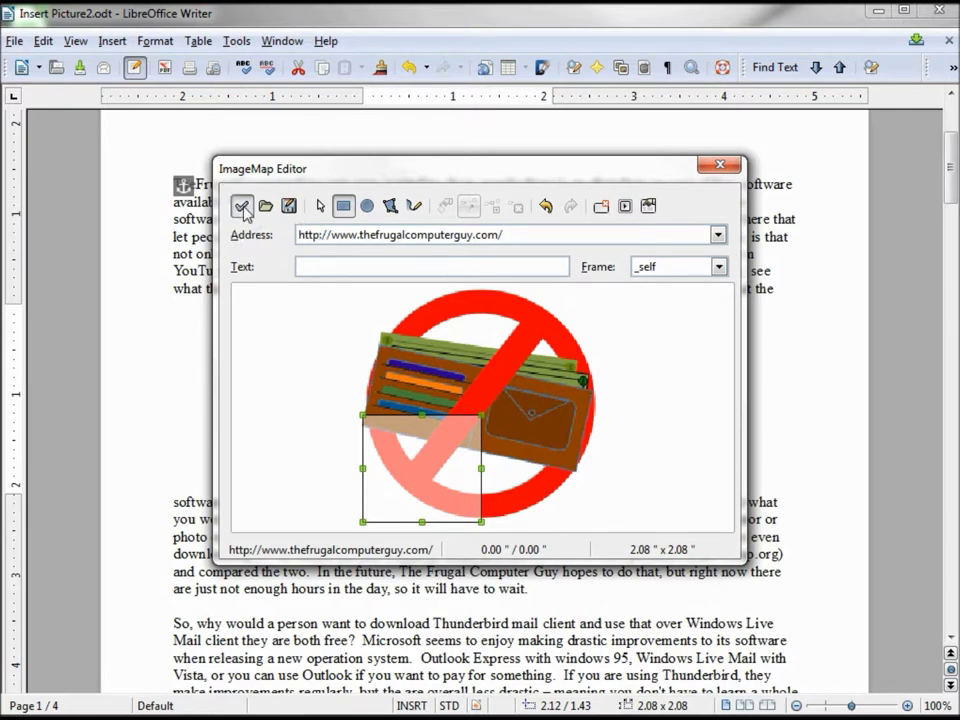
pyautogui.click(722, 166)
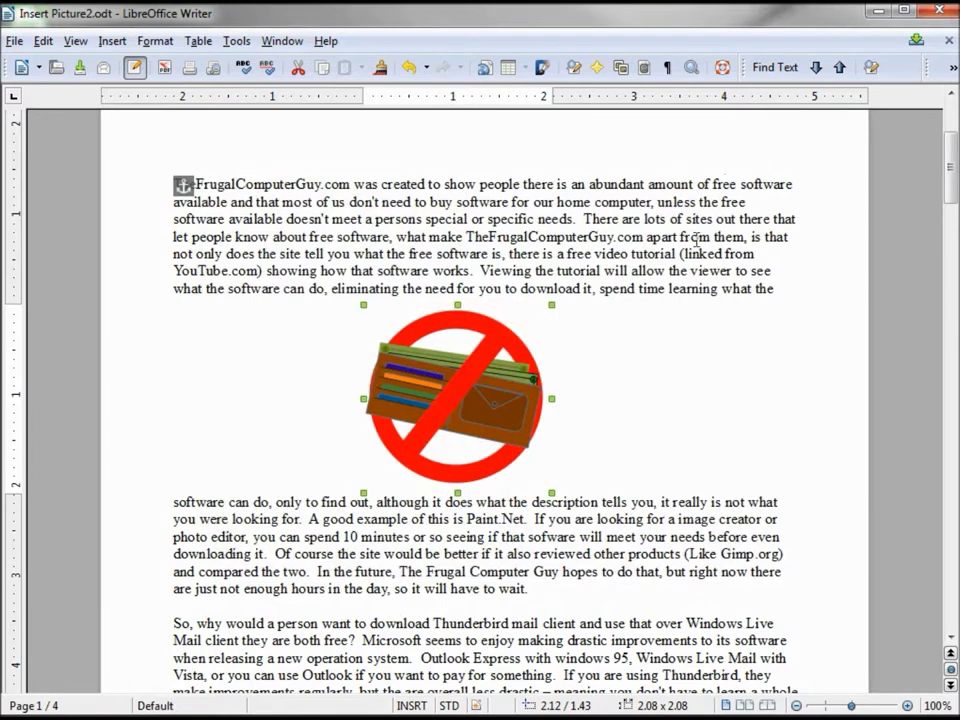
# - Deselect the picture and follow the hyperlink on its lower-left hotspot to test it
pyautogui.click(701, 368)
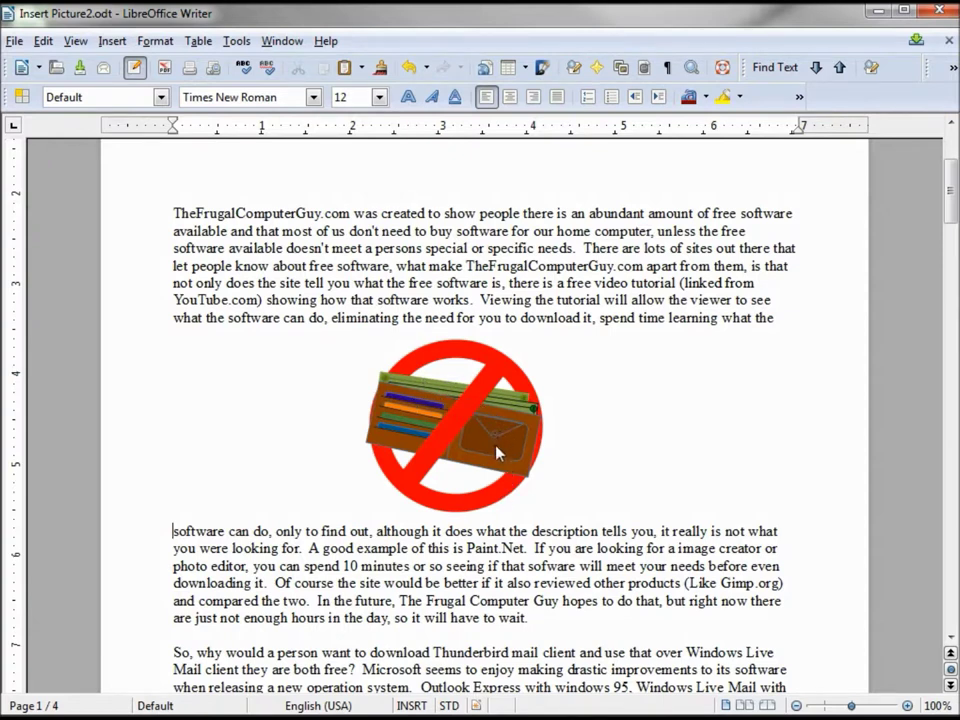
pyautogui.moveTo(407, 474)
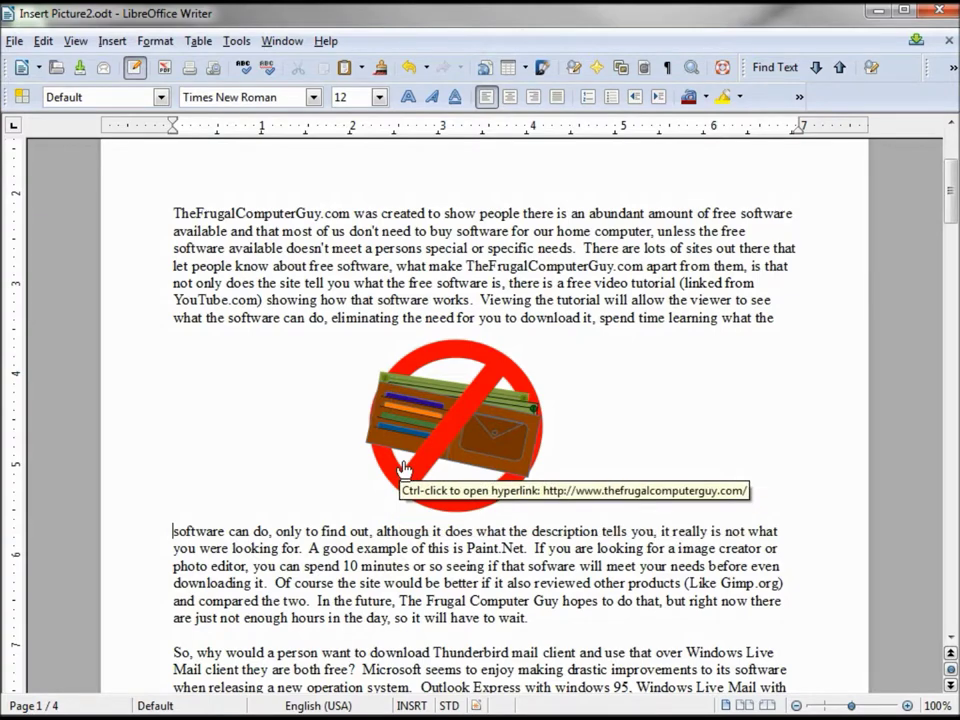
pyautogui.keyDown('ctrl'); pyautogui.click(404, 467); pyautogui.keyUp('ctrl')
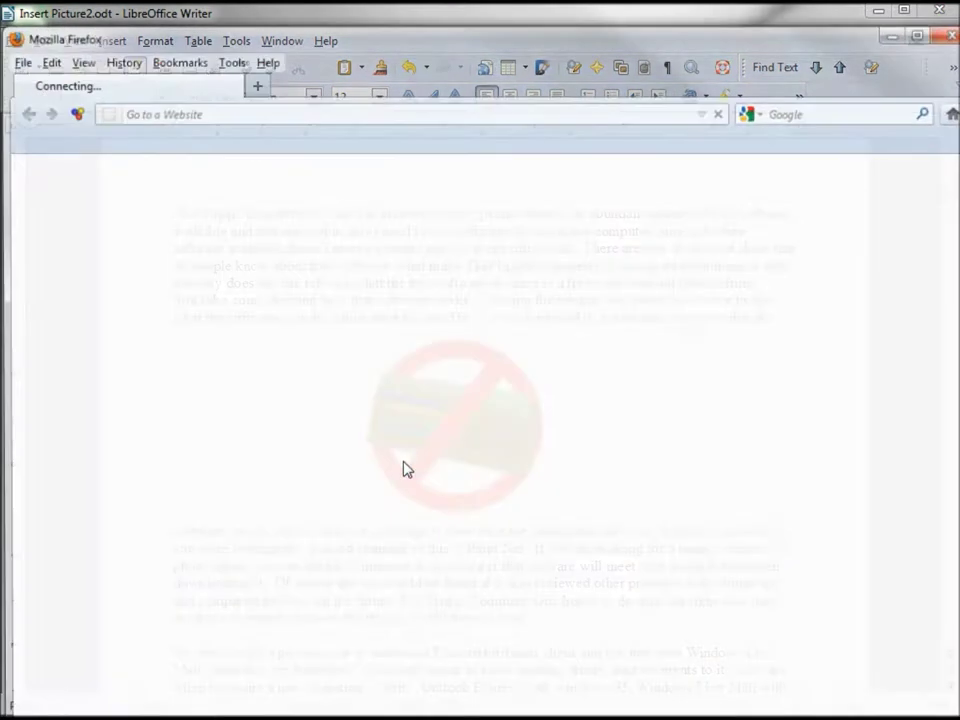